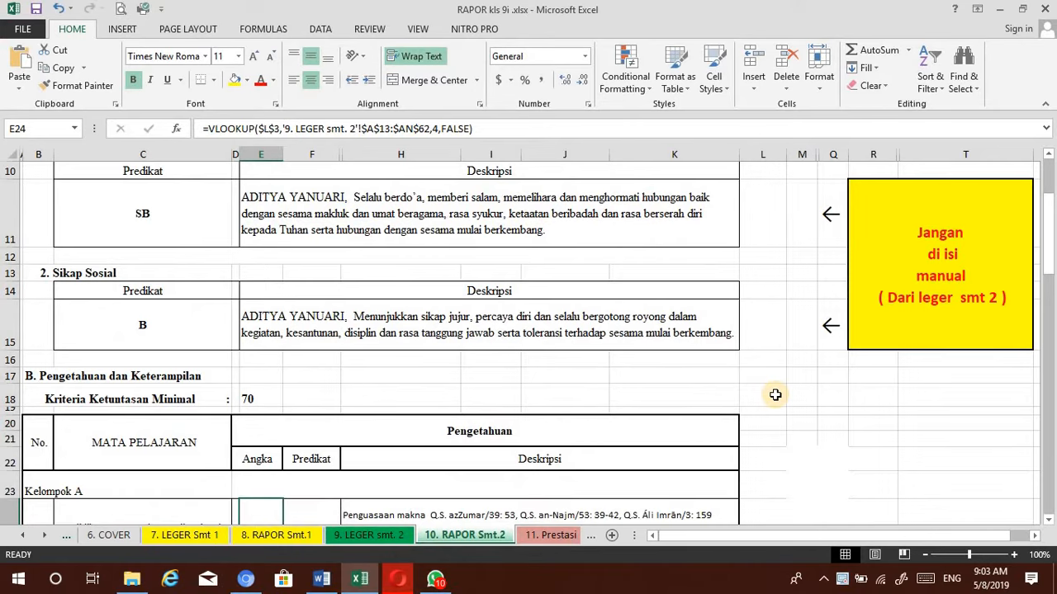
# Copy the full description formula in cell H24, for Pendidikan Agama dan Budi Pekerti, from the expanded formula bar
pyautogui.scroll(-2, 775, 394)
pyautogui.click(496, 345)
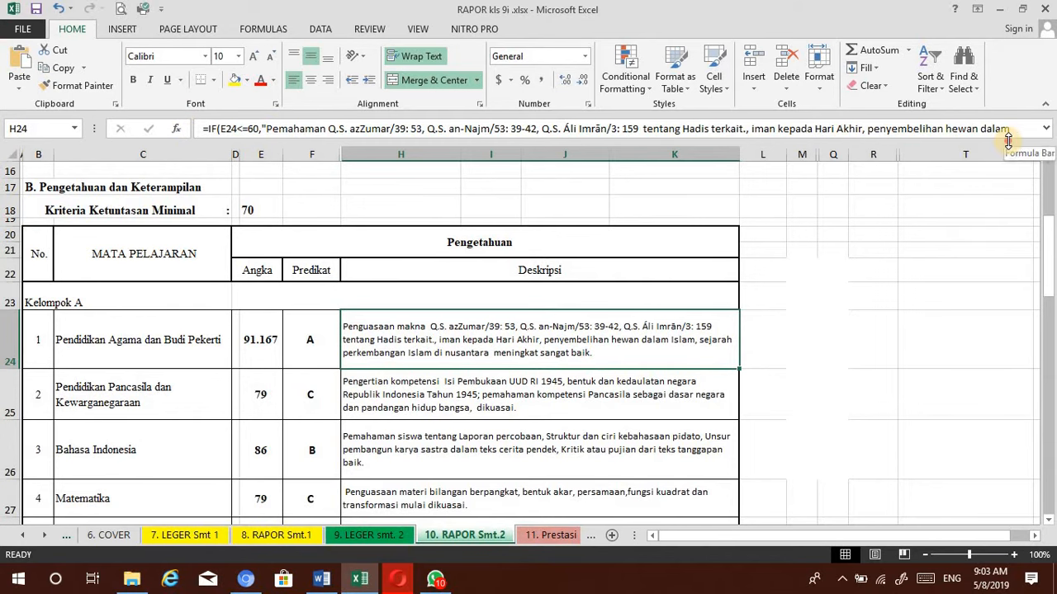
pyautogui.moveTo(1005, 142); pyautogui.dragTo(991, 299)
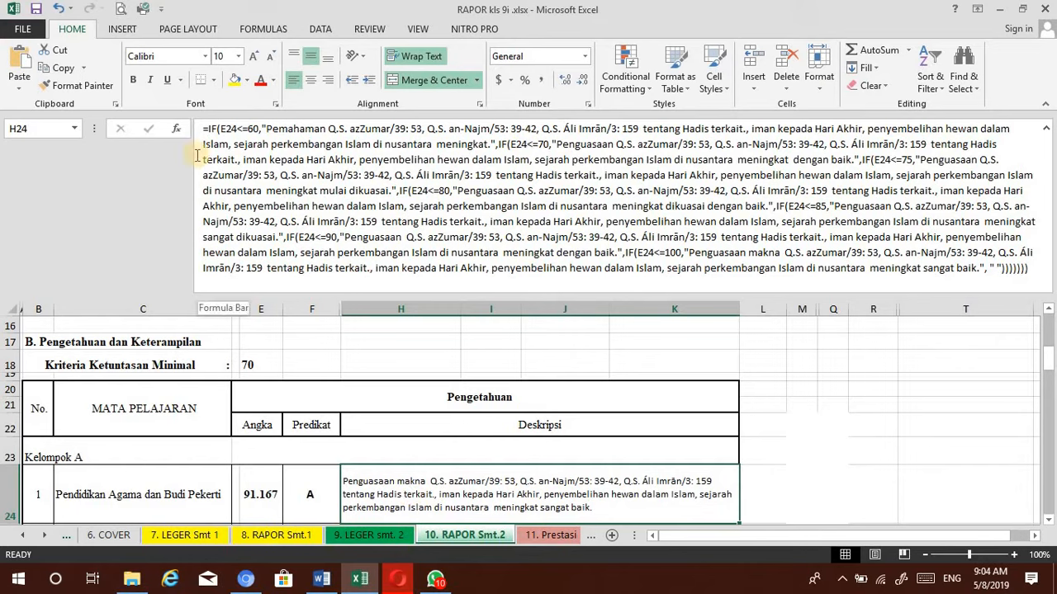
pyautogui.click(199, 128)
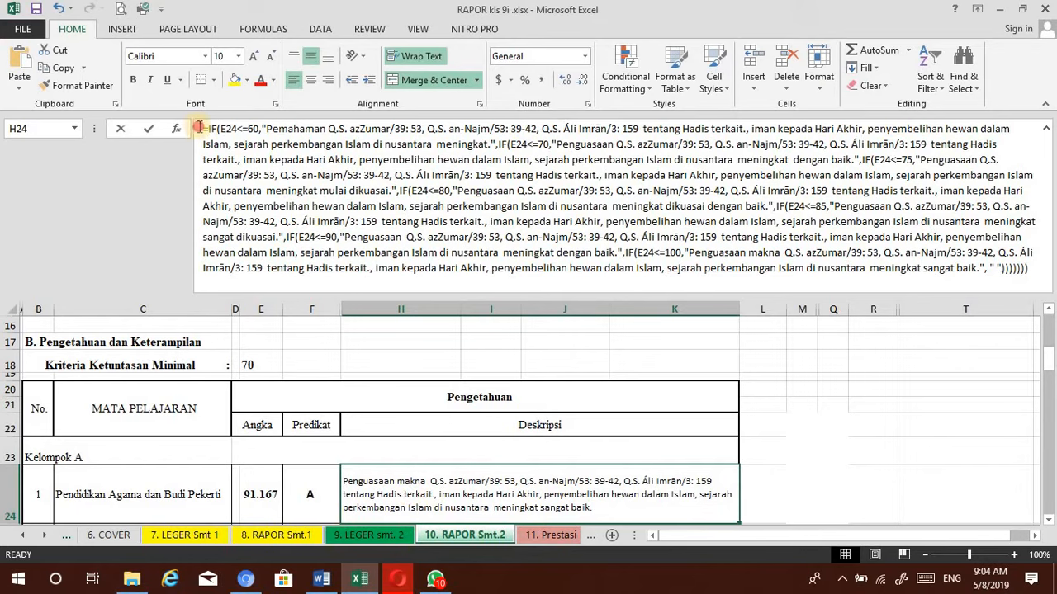
pyautogui.moveTo(199, 128); pyautogui.dragTo(1036, 275)
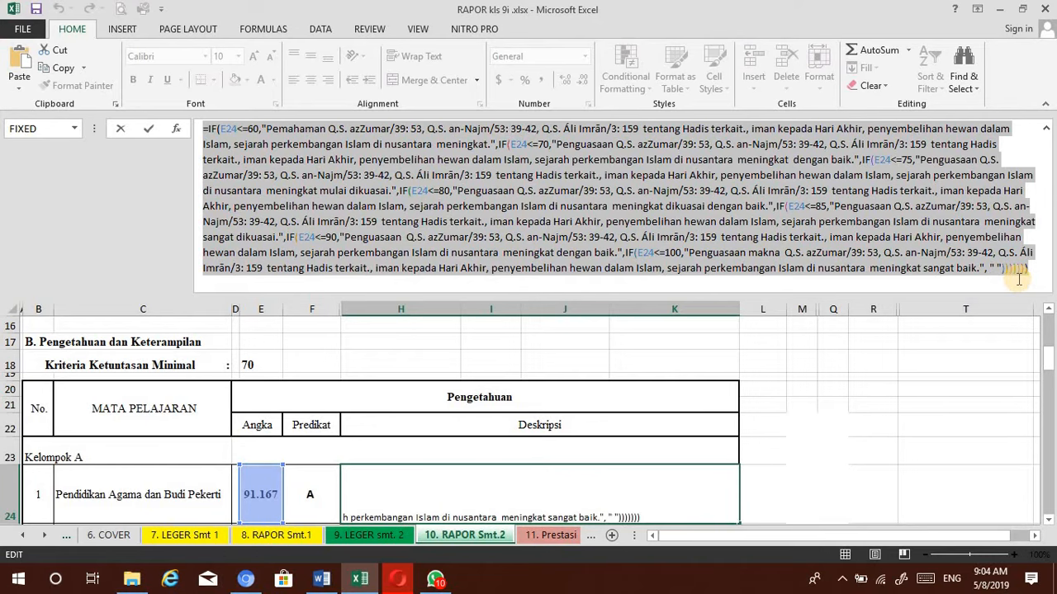
# Switch to Word, create a new blank document and paste the copied formula into it
pyautogui.click(324, 581)
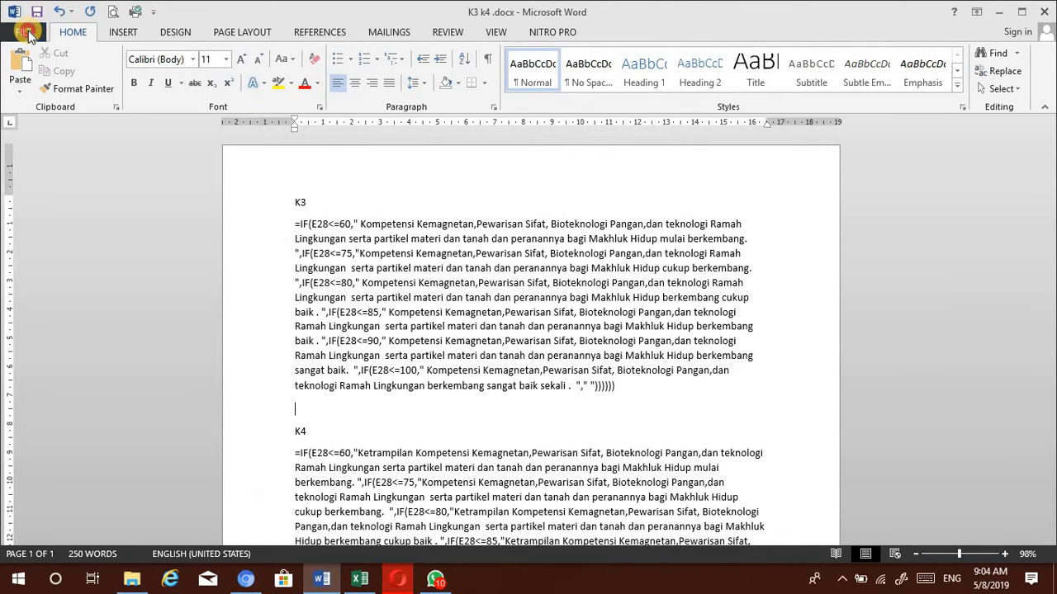
pyautogui.click(28, 31)
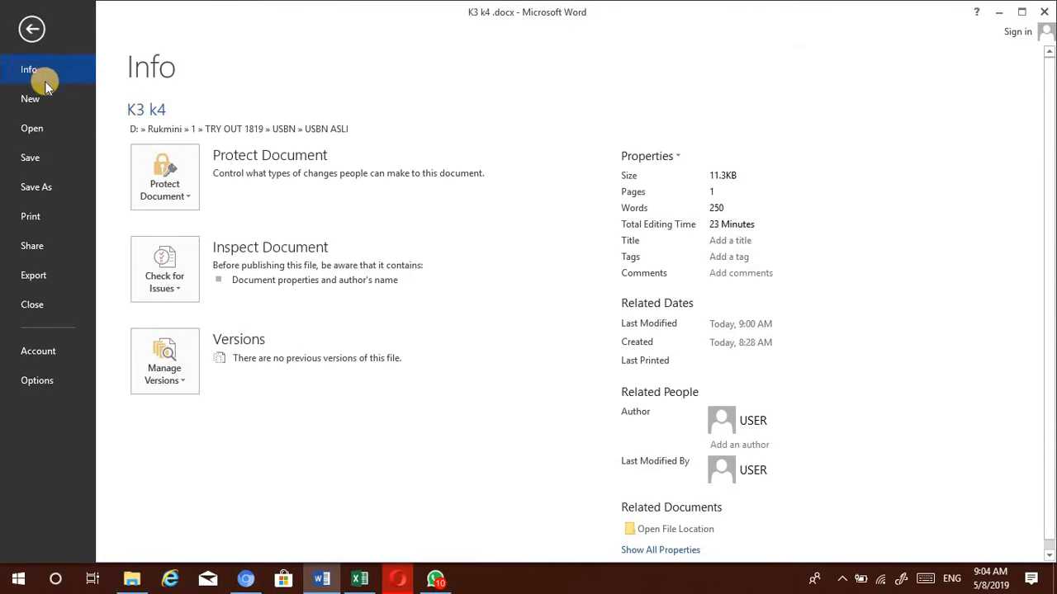
pyautogui.click(44, 99)
pyautogui.click(225, 249)
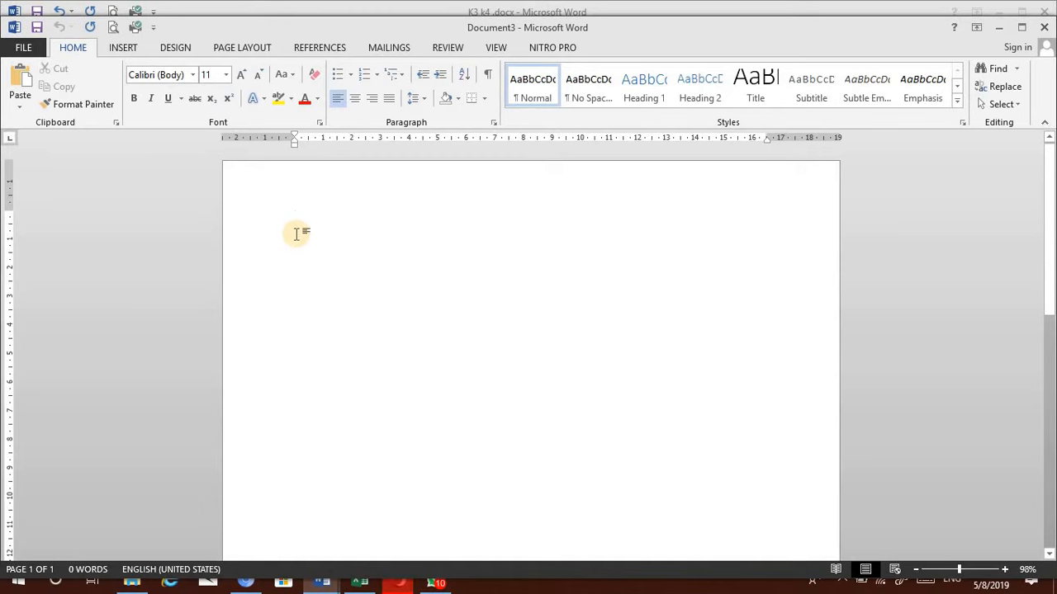
pyautogui.write('=IF(E24<=60,"Pemahaman Q.S. azZumar/39: 53, Q.S. an-Najm/53: 39-42, Q.S. Áli Imrān/3: 159  tentang Hadis terkait., iman kepada Hari Akhir, penyembelihan hewan dalam Islam, sejarah perkembangan Islam di nusantara  meningkat.",IF(E24<=70,"Penguasaan Q.S. azZumar/39: 53, Q.S. an-Najm/53: 39-42, Q.S. Áli Imrān/3: 159  tentang Hadis terkait., iman kepada Hari Akhir, penyembelihan hewan dalam Islam, sejarah perkembangan Islam di nusantara  meningkat  dengan baik.",IF(E24<=75,"Penguasaan Q.S. azZumar/39: 53, Q.S. an-Najm/53: 39-42, Q.S. Áli Imrān/3: 159  tentang Hadis terkait., iman kepada Hari Akhir, penyembelihan hewan dalam Islam, sejarah perkembangan Islam di nusantara  meningkat mulai dikuasai.",IF(E24<=80,"Penguasaan Q.S. azZumar/39: 53, Q.S. an-Najm/53: 39-42, Q.S. Áli Imrān/3: 159 tentang Hadis terkait., iman kepada Hari Akhir, penyembelihan hewan dalam Islam, sejarah perkembangan Islam di nusantara  meningkat dikuasai dengan baik.",IF(E24<=85,"Penguasaan Q.S. azZumar/39: 53, Q.S. an-Najm/53: 39-42, Q.S. Áli Imrān/3: 159  tentang Hadis terkait., iman kepada Hari Akhir, penyembelihan hewan dalam Islam, sejarah perkembangan Islam di nusantara  meningkat sangat dikuasai.",IF(E24<=90,"Penguasaan  Q.S. azZumar/39: 53, Q.S. an-Najm/53: 39-42, Q.S. Áli Imrān/3: 159 tentang Hadis terkait., iman kepada Hari Akhir, penyembelihan hewan dalam Islam, sejarah perkembangan Islam di nusantara  meningkat dengan baik.",IF(E24<=100,"Penguasaan makna  Q.S. azZumar/39: 53, Q.S. an-Najm/53: 39-42, Q.S. Áli Imrān/3: 159  tentang Hadis terkait., iman kepada Hari Akhir, penyembelihan hewan dalam Islam, sejarah perkembangan Islam di nusantara  meningkat sangat baik.", " ")))))))')
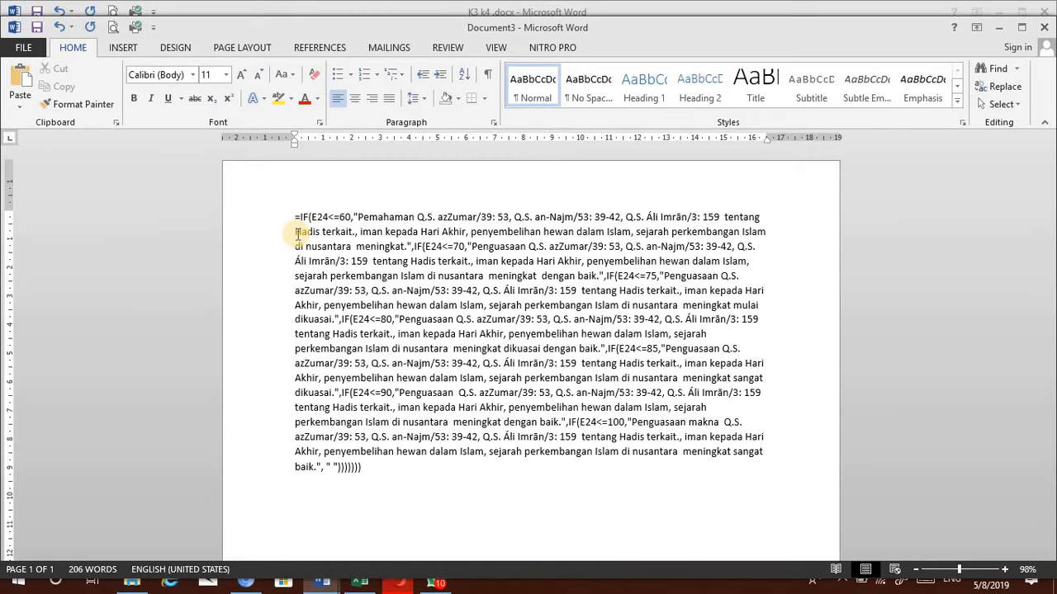
# Add the heading line "Pai k3" above the pasted formula
pyautogui.click(315, 196)
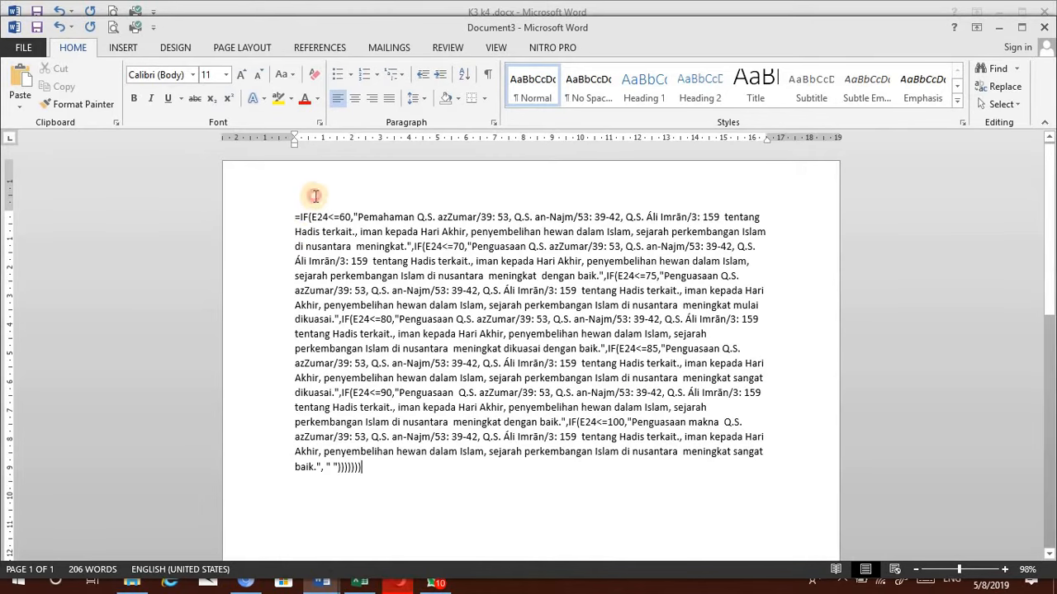
pyautogui.click(285, 218)
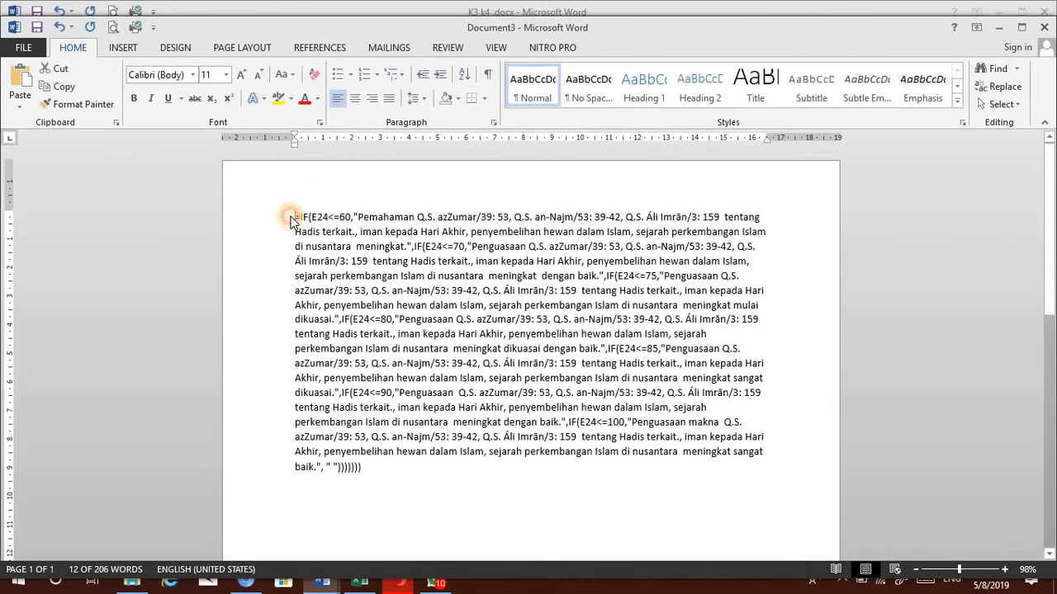
pyautogui.press('Return')
pyautogui.click(310, 201)
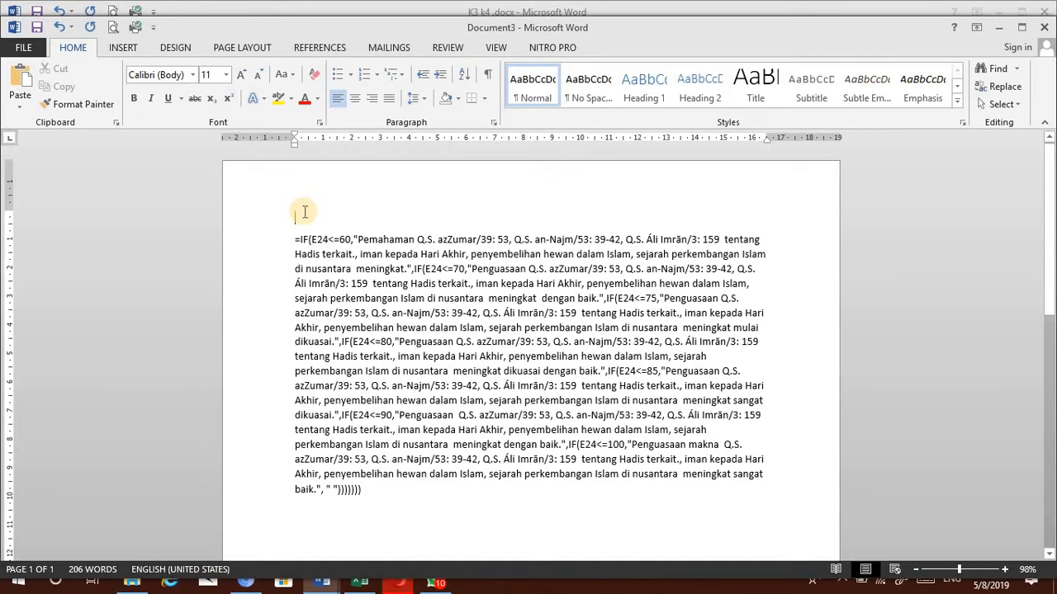
pyautogui.write('a')
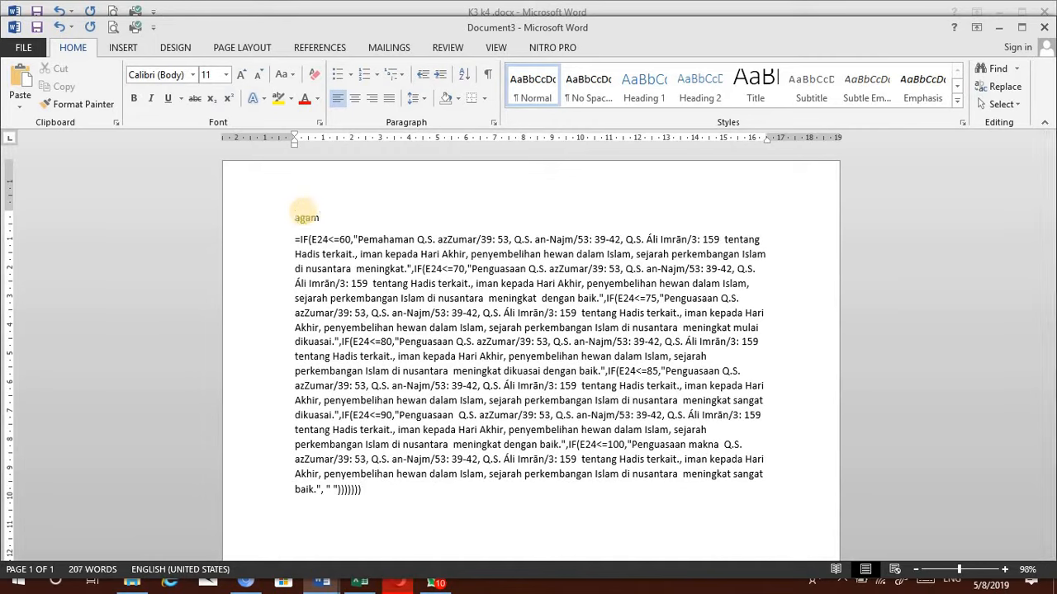
pyautogui.write('gam')
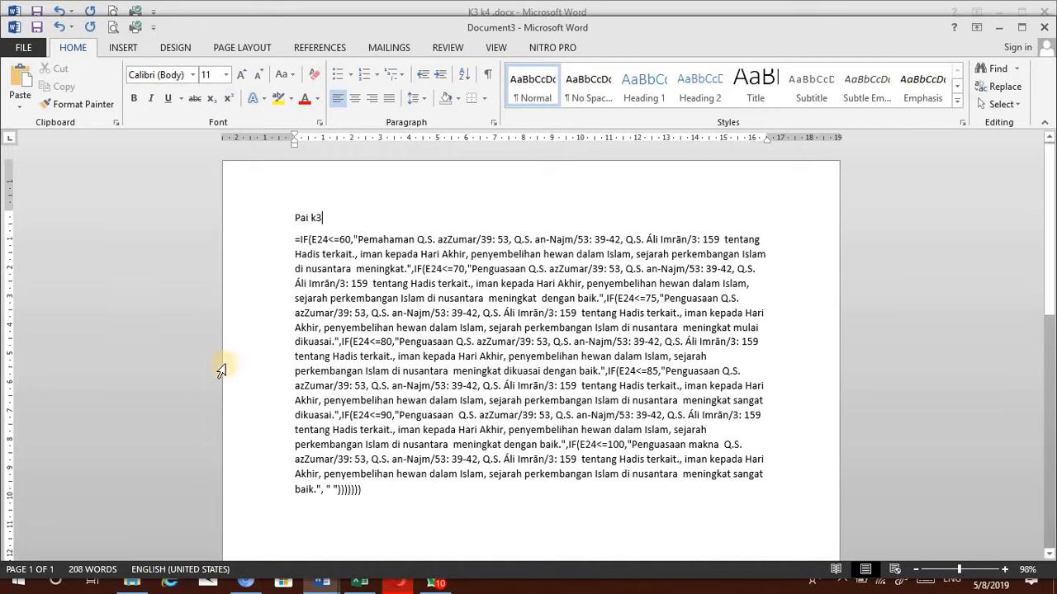
pyautogui.click(371, 492)
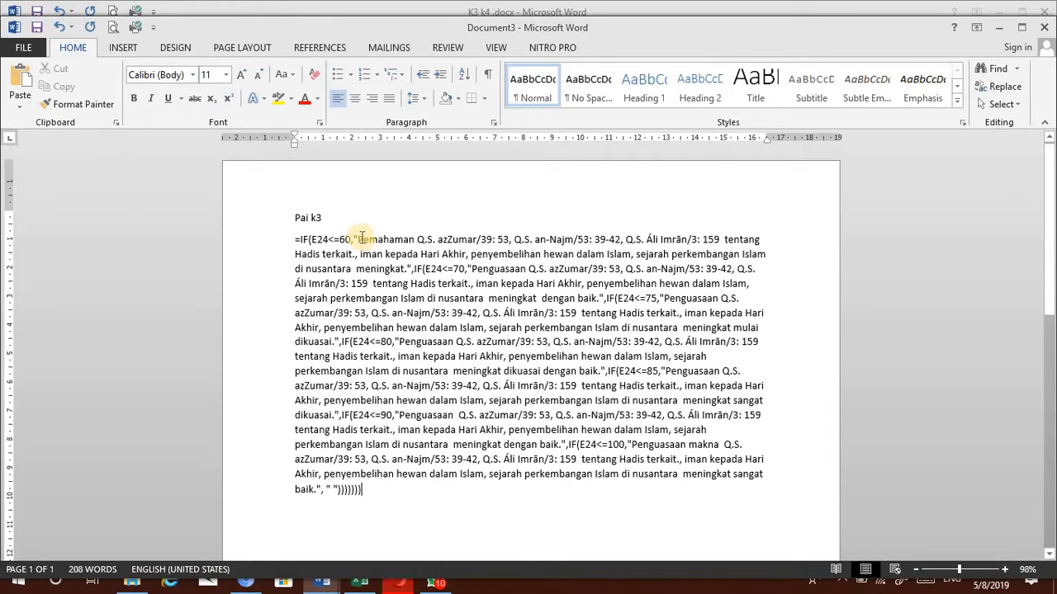
# Try replacing the E24<=60 description, including its closing quotation mark, with "shlat, puasa, zakat, dan berhaji", and undo the replacement
pyautogui.moveTo(360, 238); pyautogui.dragTo(415, 270)
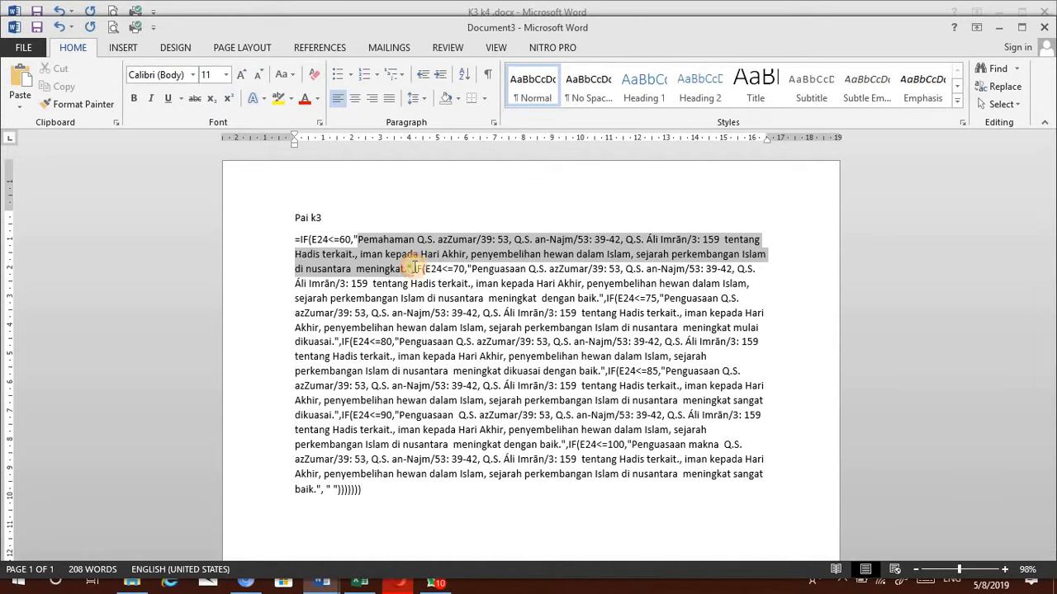
pyautogui.moveTo(411, 266); pyautogui.dragTo(405, 273)
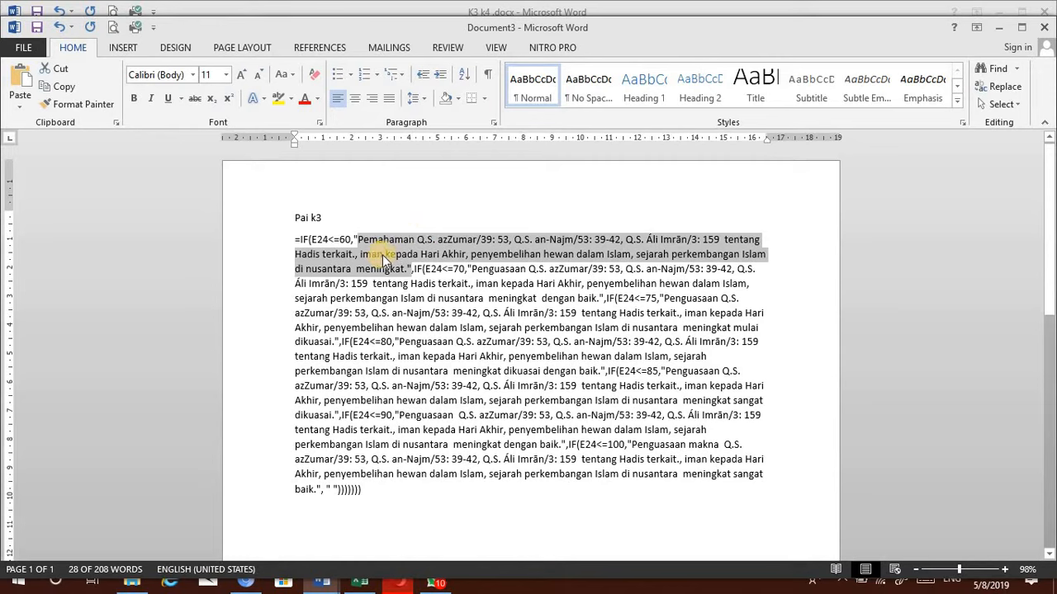
pyautogui.write('shla')
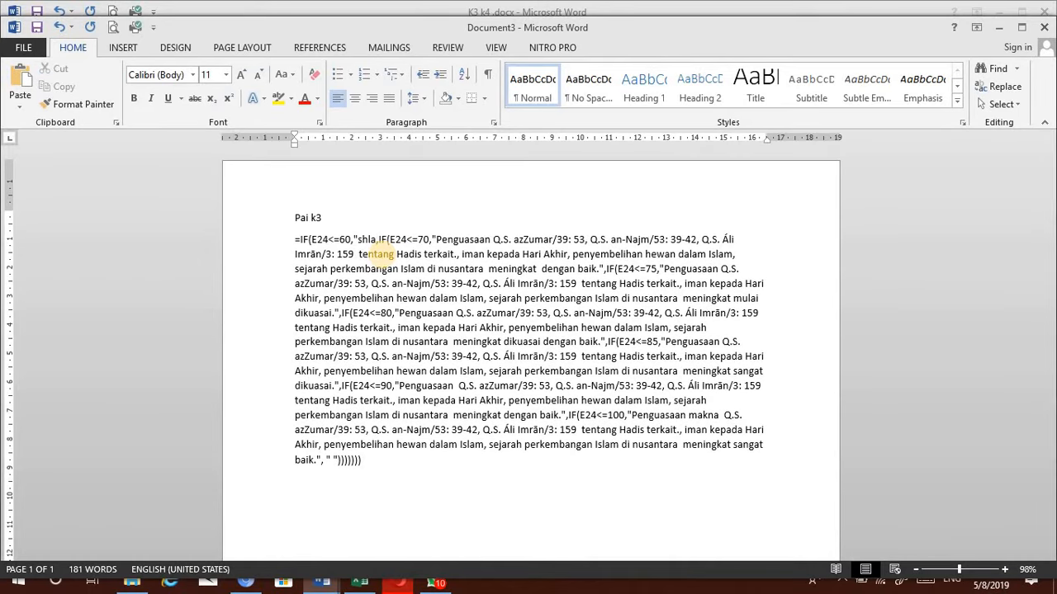
pyautogui.write('t, puasa')
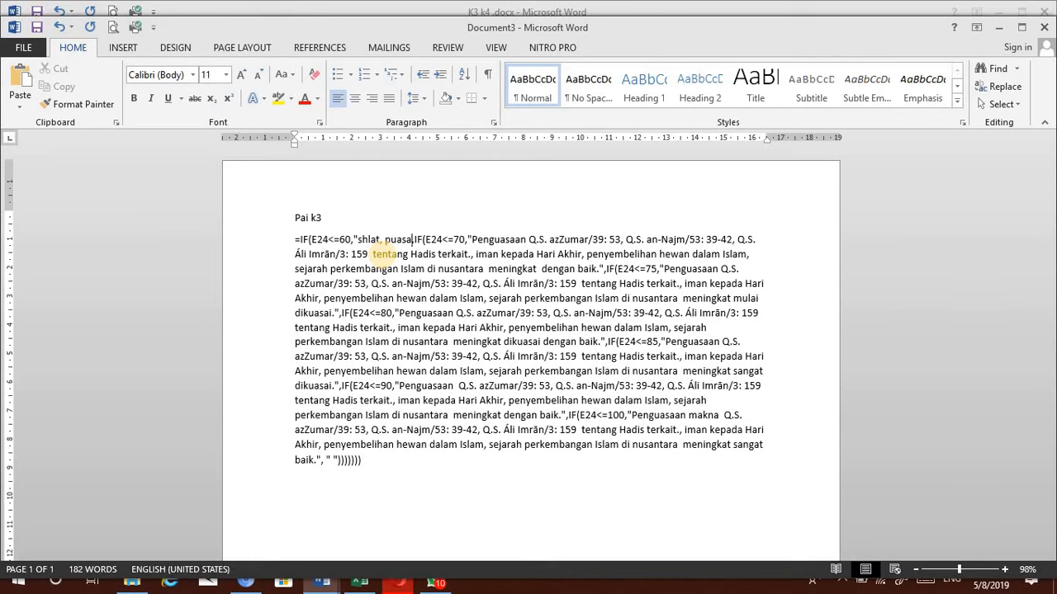
pyautogui.write(', ')
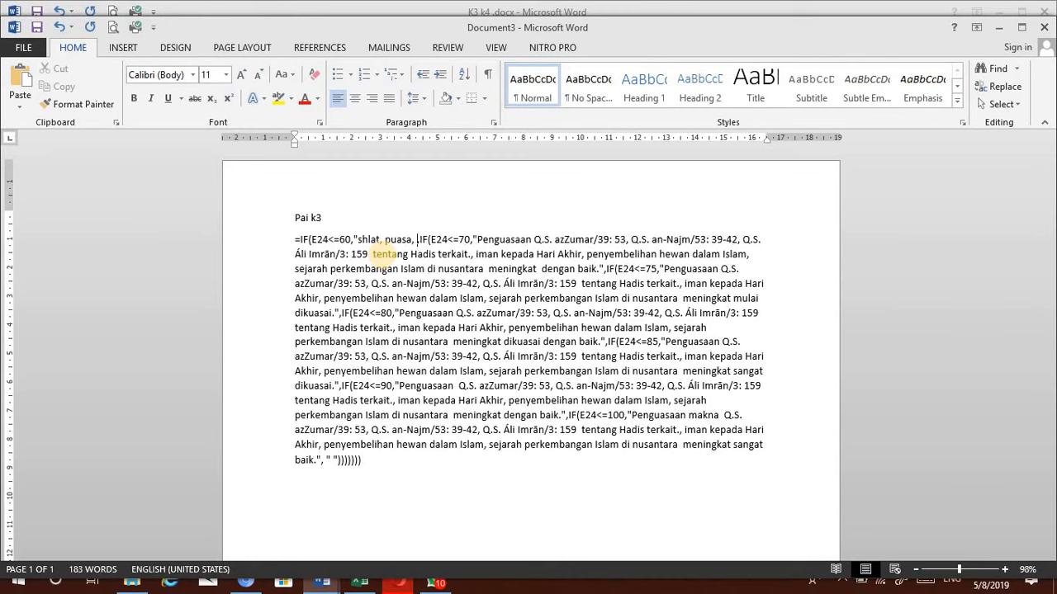
pyautogui.write('zakat')
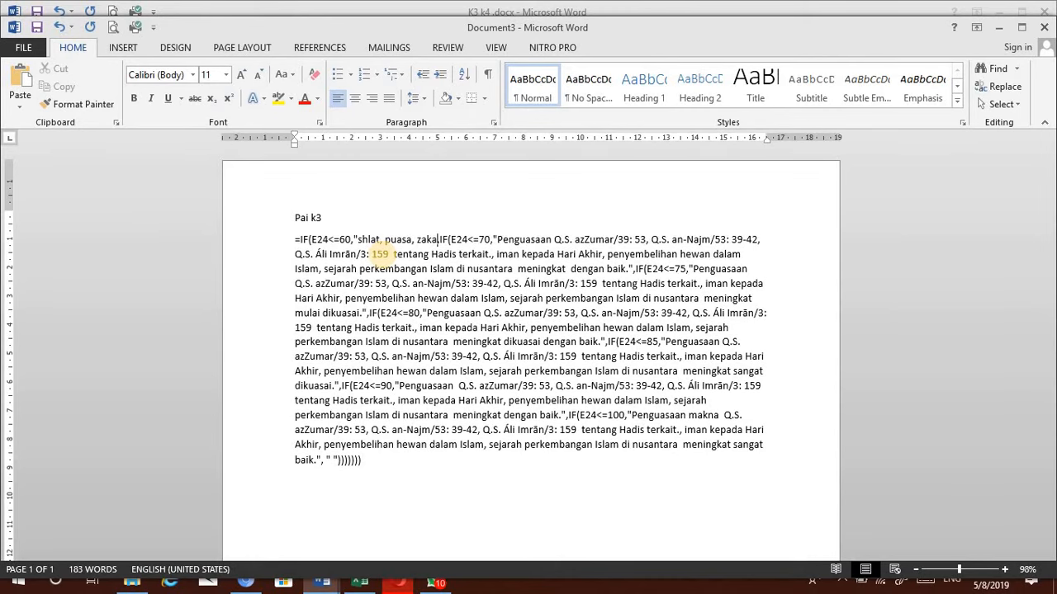
pyautogui.write(',')
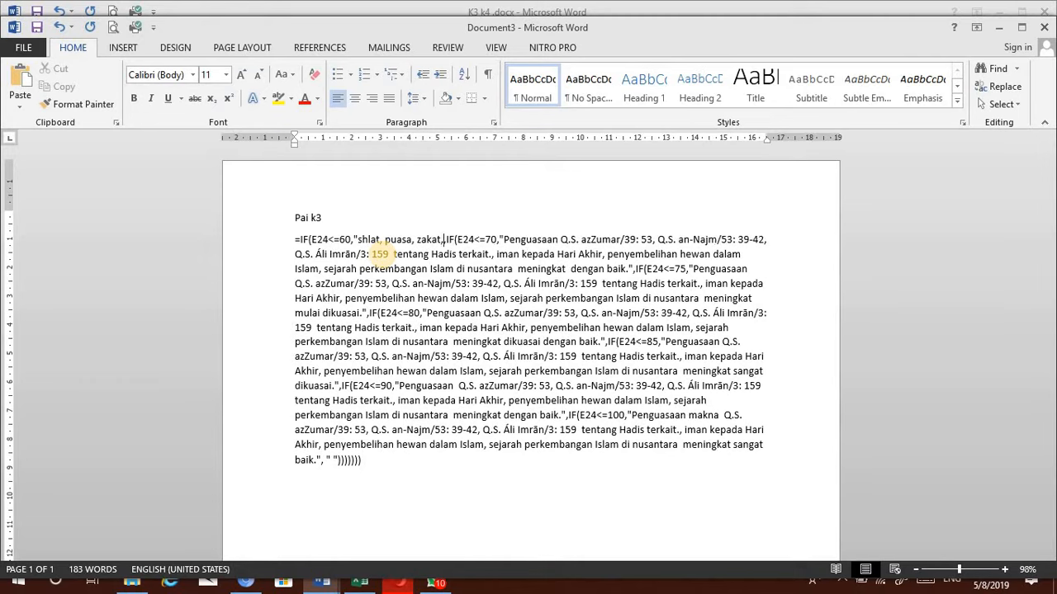
pyautogui.write(' dan')
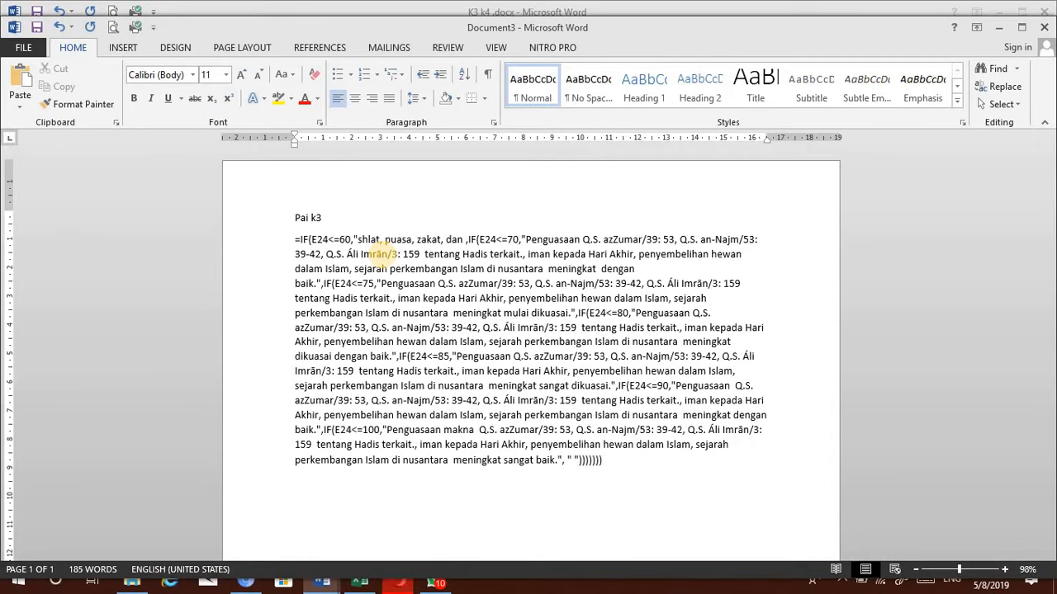
pyautogui.write('berhaj')
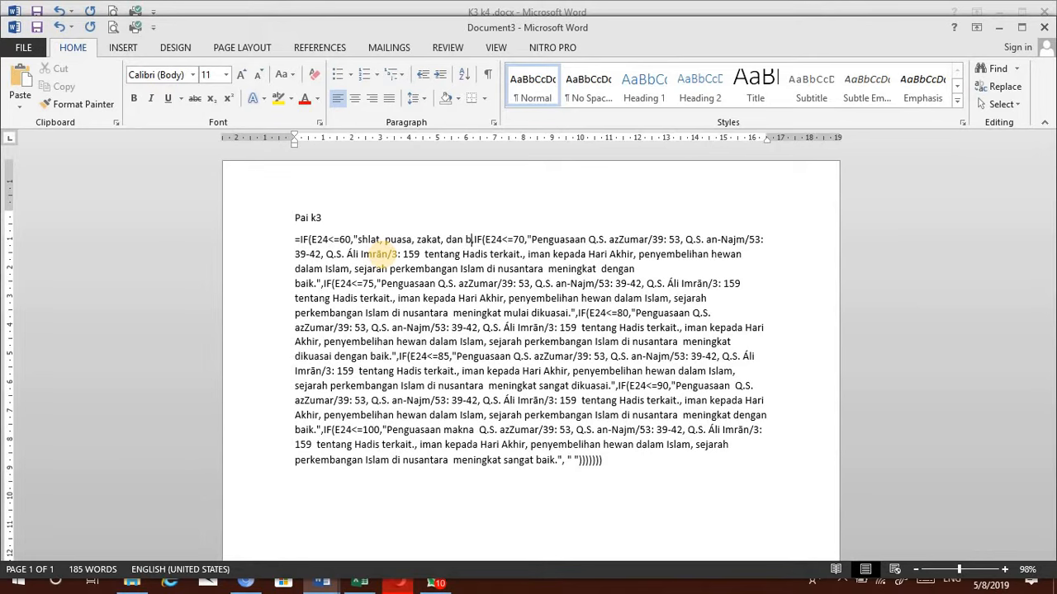
pyautogui.write('i')
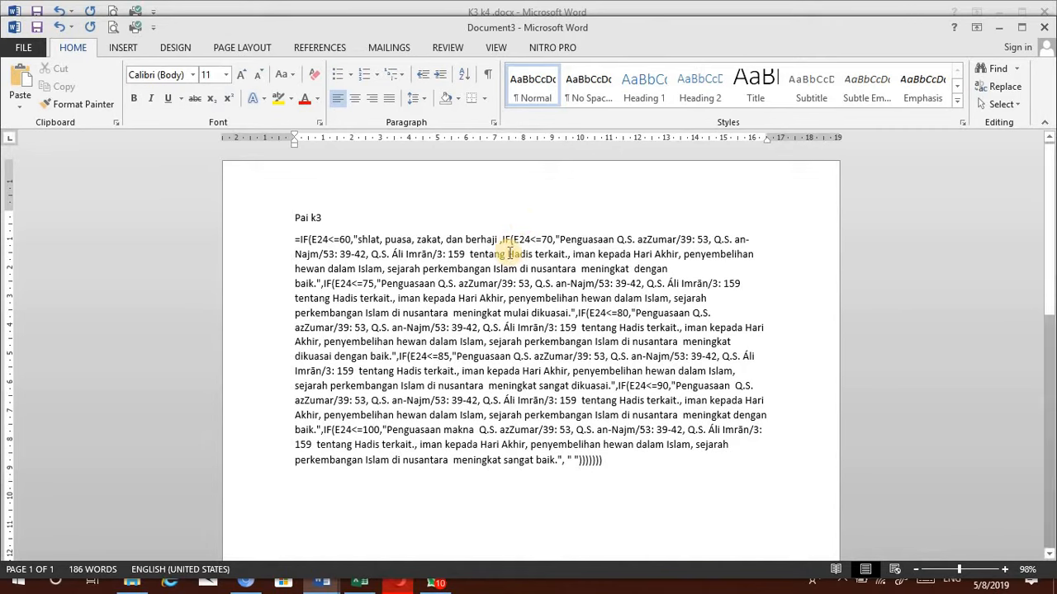
pyautogui.write(',')
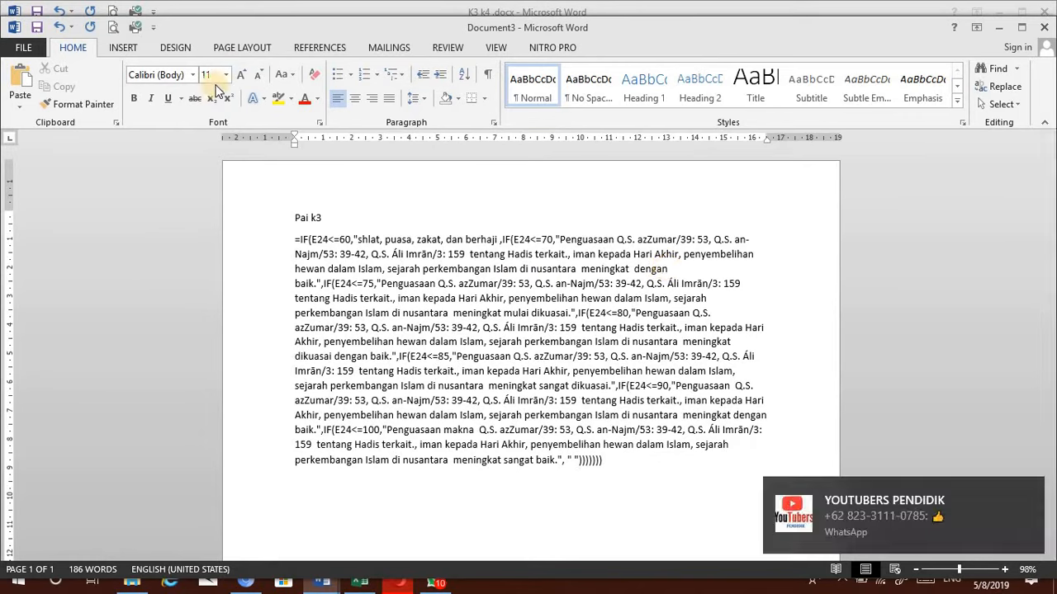
pyautogui.click(59, 27)
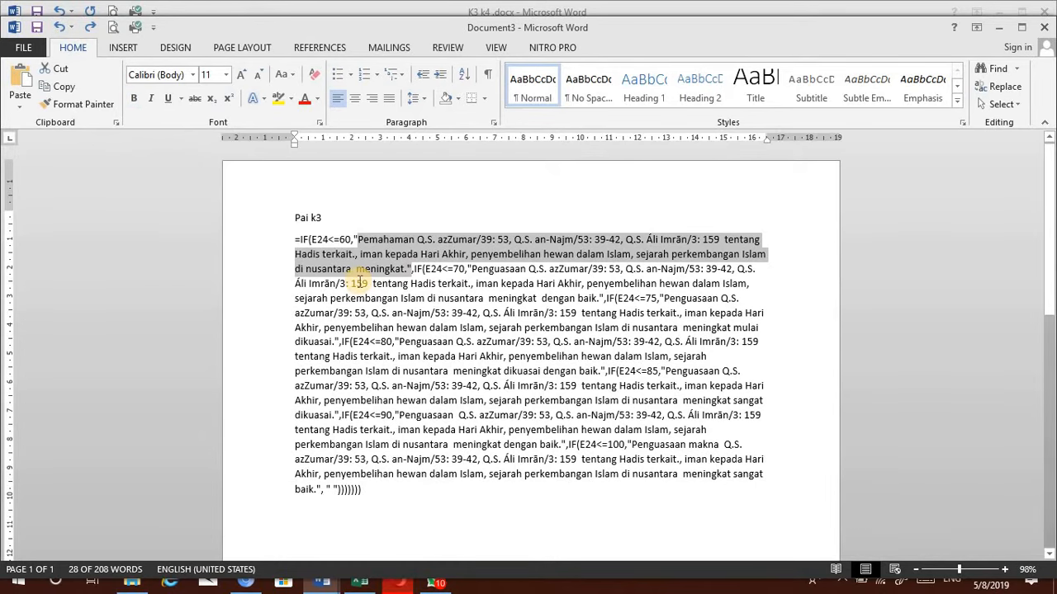
# Replace the E24<=60 description before the word "meningkat" with "sholat, puasa, zakat dan mulai", keeping the quotation marks
pyautogui.click(358, 239)
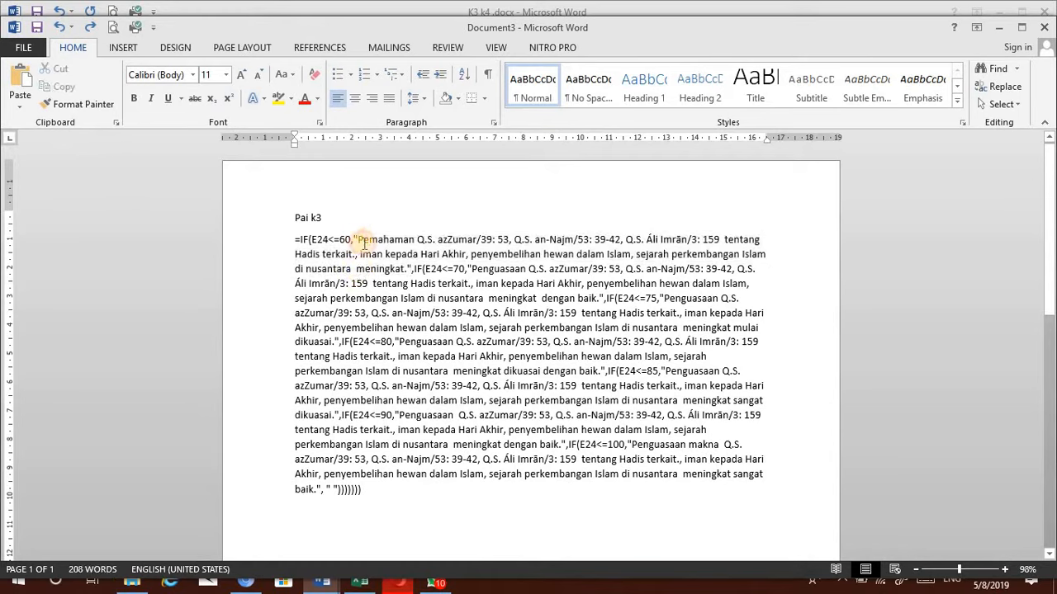
pyautogui.moveTo(359, 239); pyautogui.dragTo(354, 271)
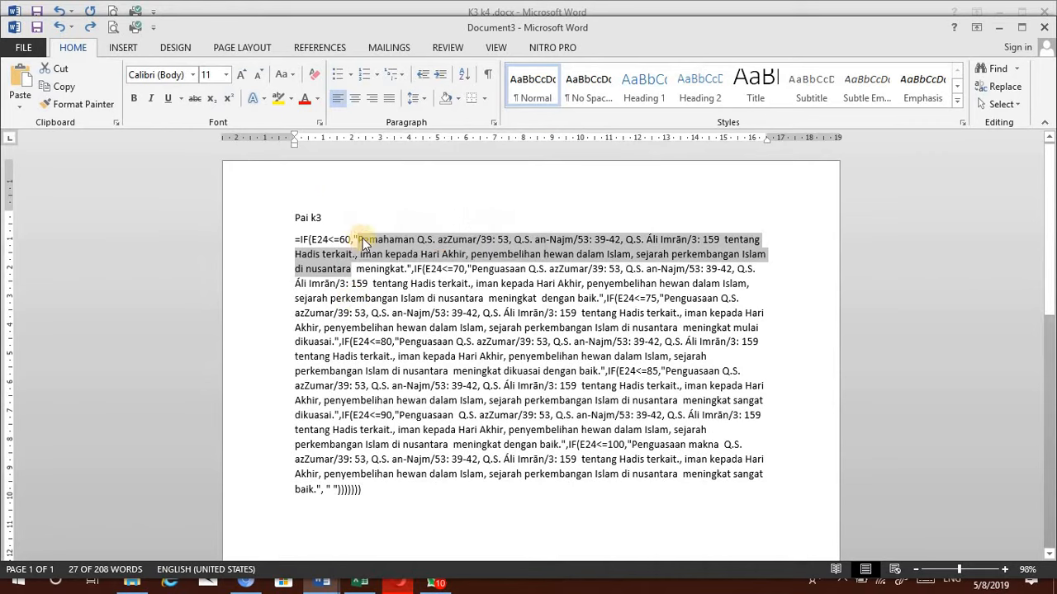
pyautogui.click(359, 237)
pyautogui.moveTo(357, 240); pyautogui.dragTo(354, 269)
pyautogui.press('BackSpace')
pyautogui.write('sholat')
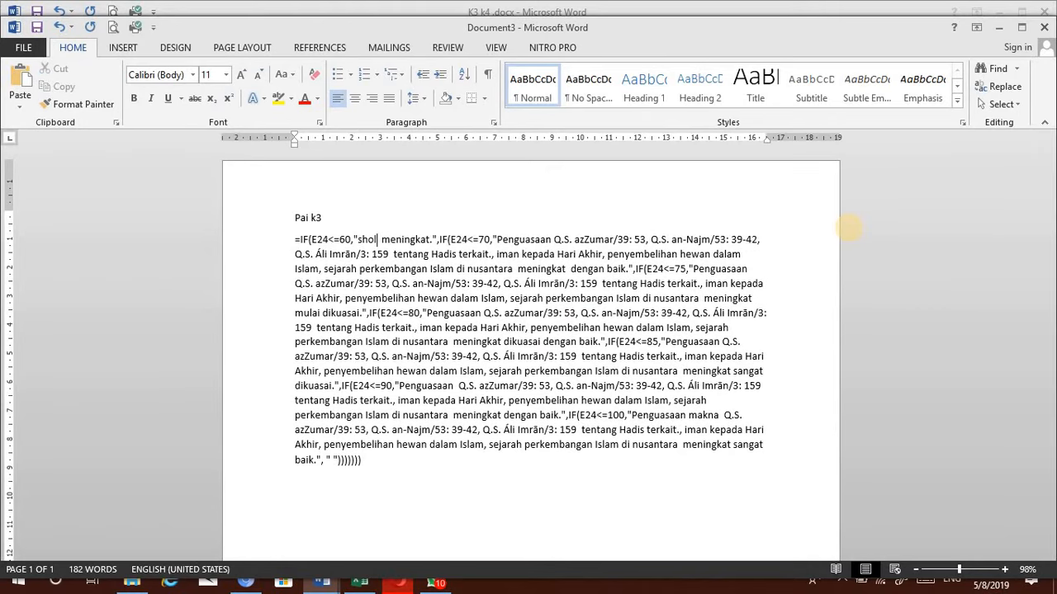
pyautogui.write(', pua')
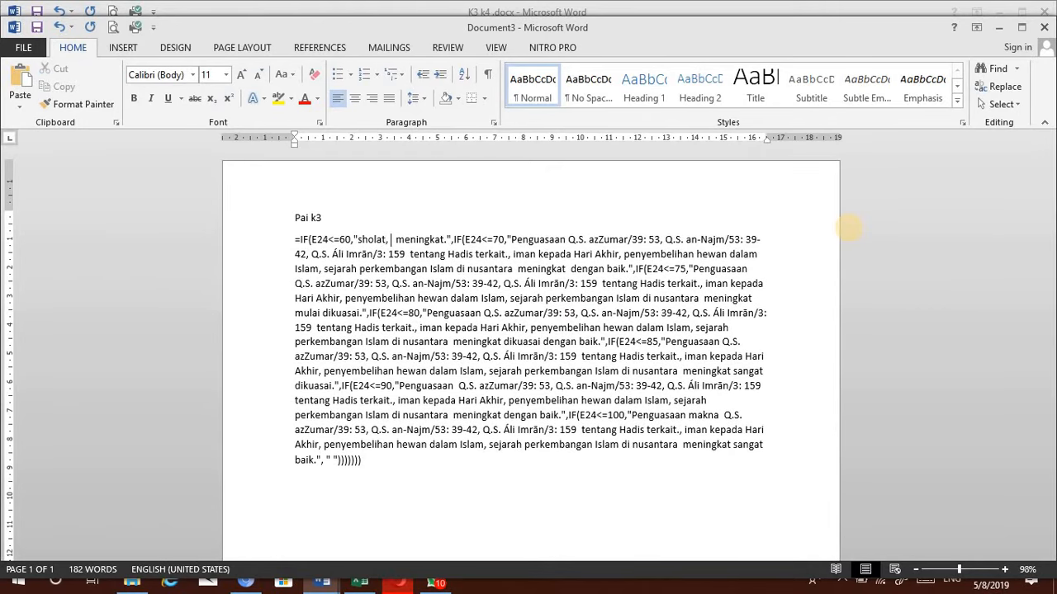
pyautogui.write('sa, ')
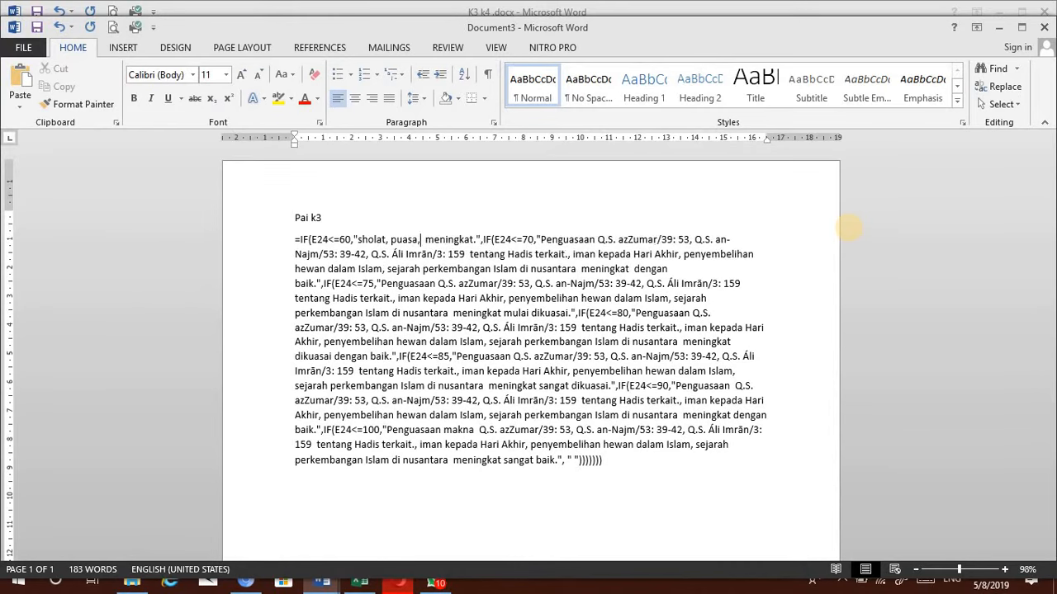
pyautogui.write('zakat')
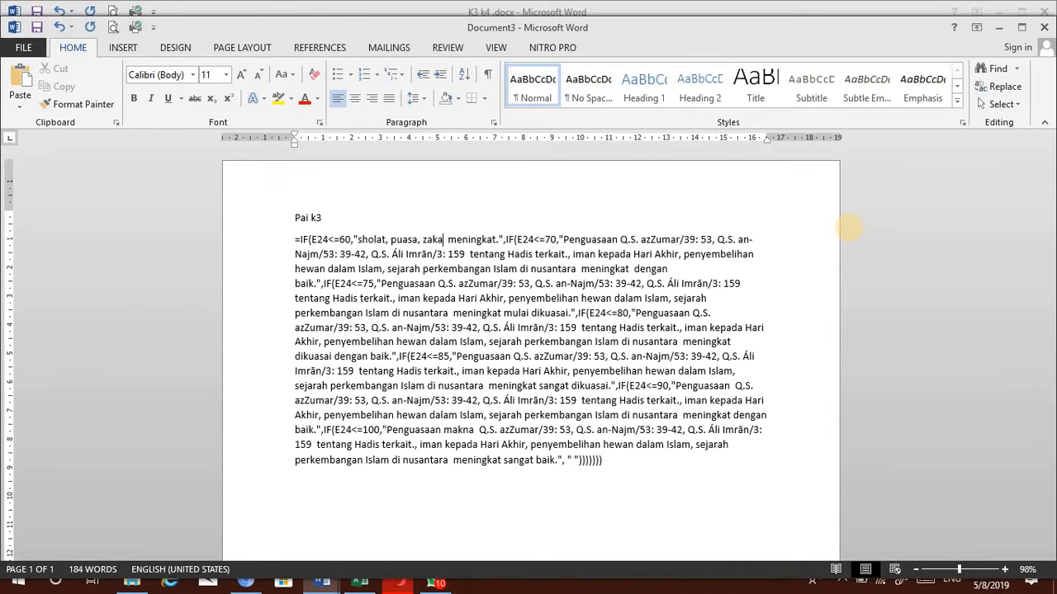
pyautogui.write(' dan')
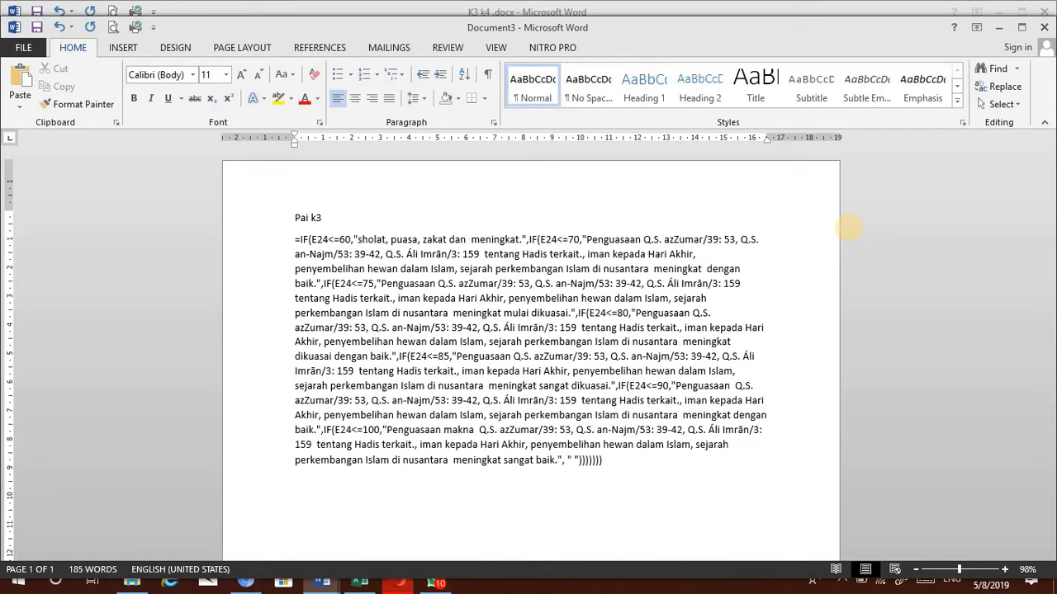
pyautogui.write(' mulai')
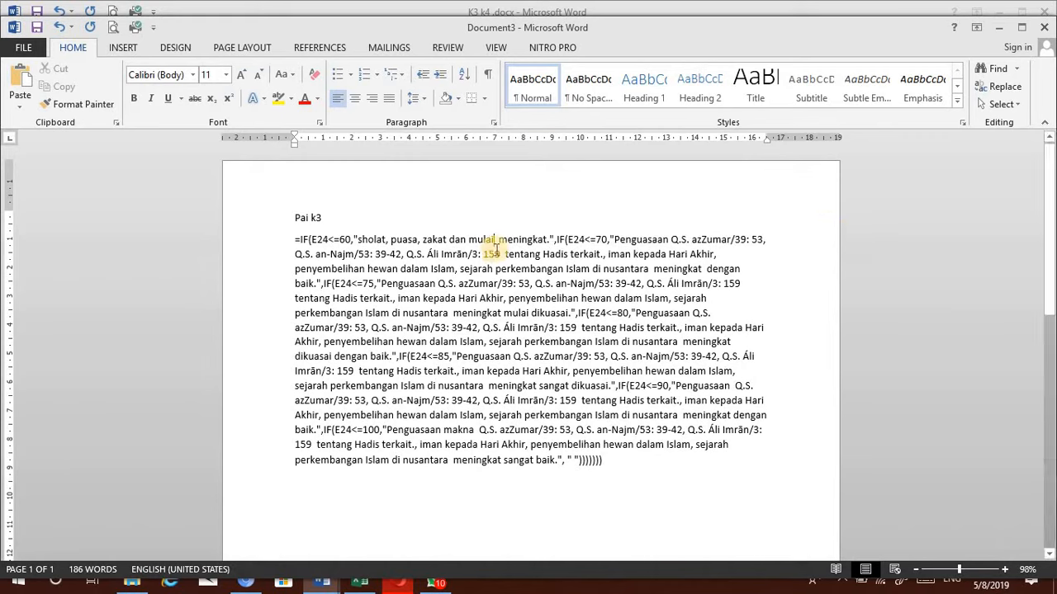
pyautogui.click(496, 268)
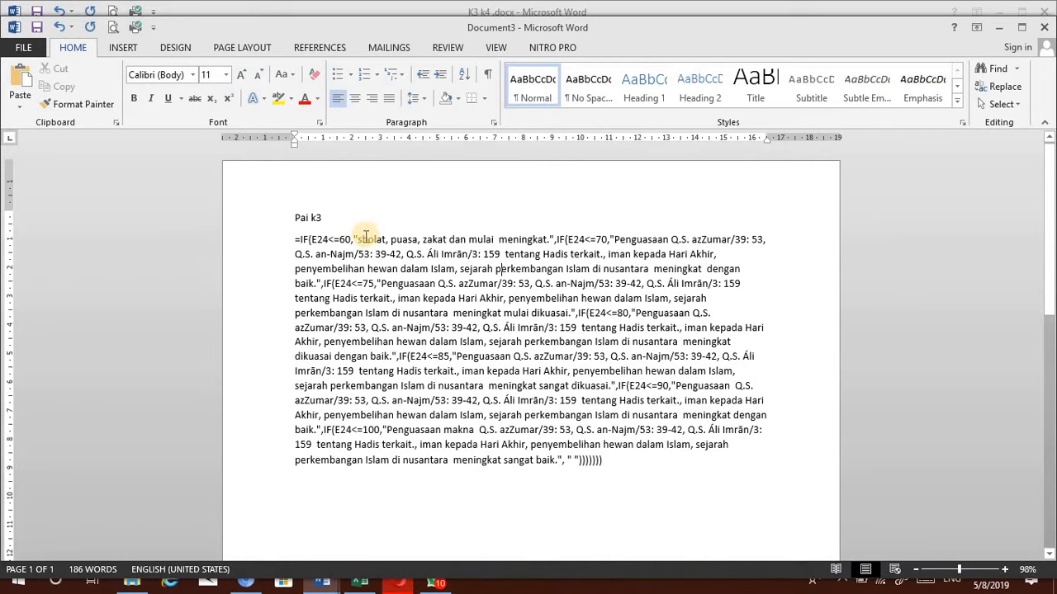
# Copy "sholat, puasa, zakat dan mulai meningkat" over the text from "Penguasaan" to "nusantara" in the E24<=70, E24<=75 and E24<=85 descriptions
pyautogui.moveTo(360, 240); pyautogui.dragTo(547, 243)
pyautogui.hotkey('ctrl', 'c')
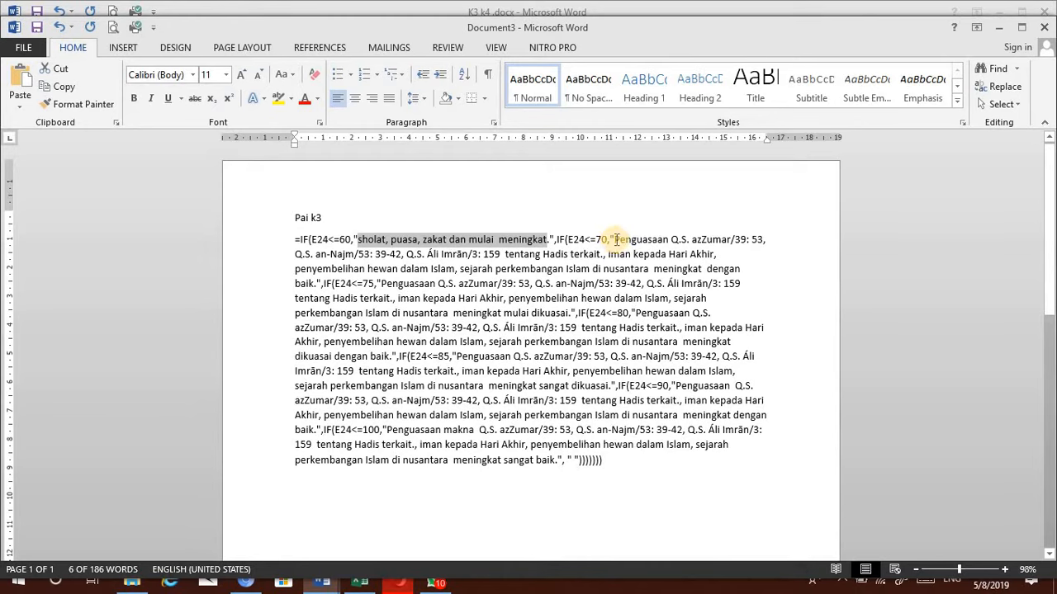
pyautogui.moveTo(616, 239); pyautogui.dragTo(650, 270)
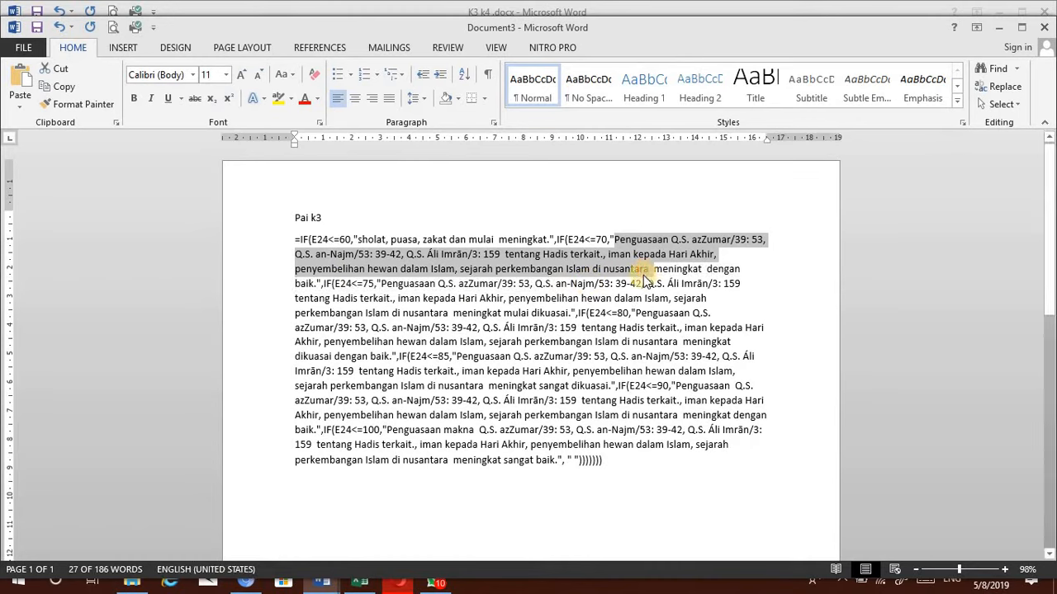
pyautogui.hotkey('ctrl', 'v')
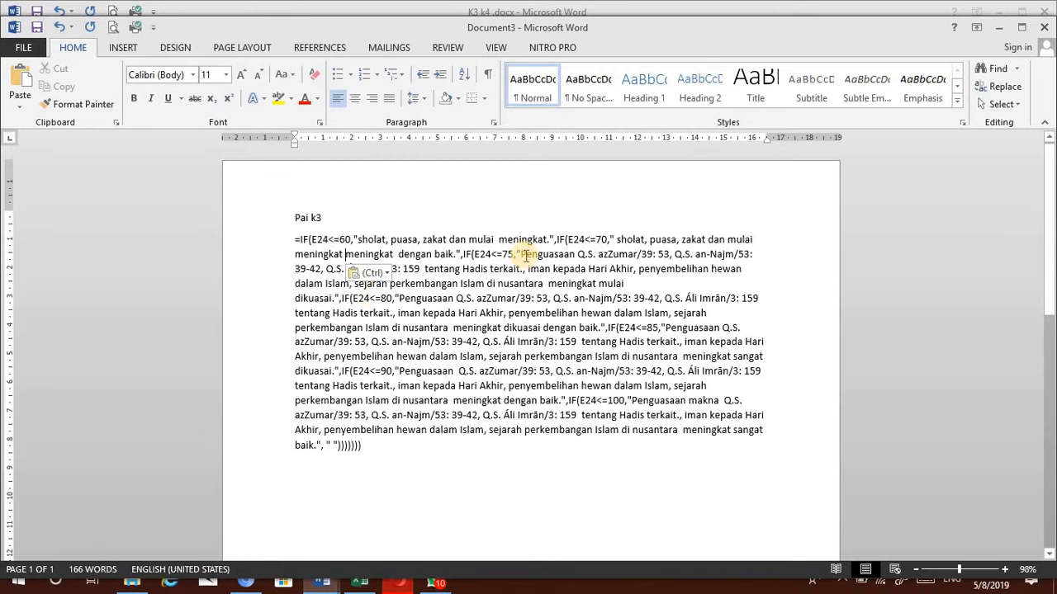
pyautogui.moveTo(521, 255); pyautogui.dragTo(543, 289)
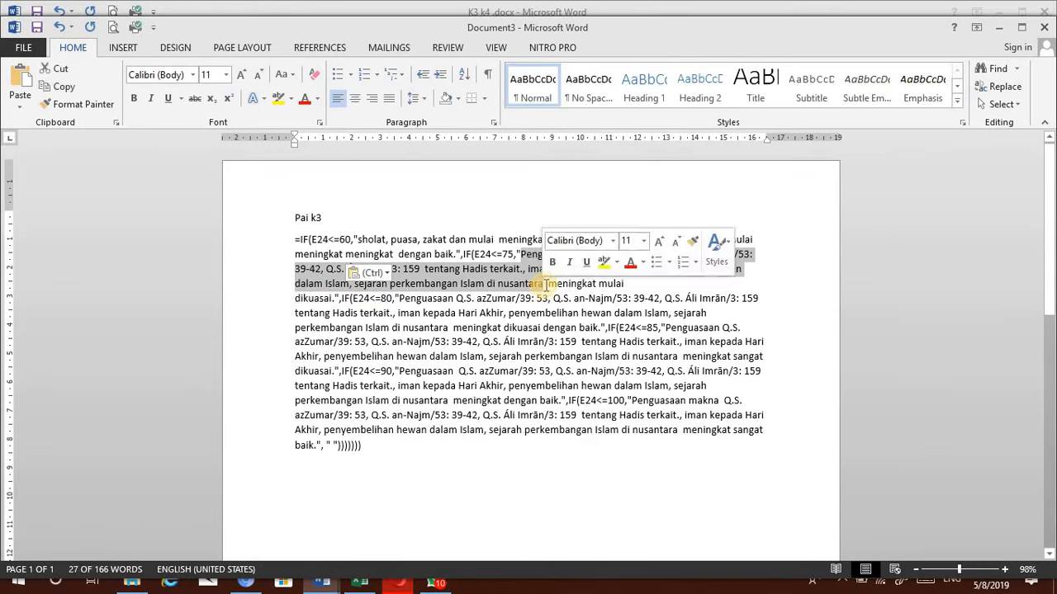
pyautogui.hotkey('ctrl', 'v')
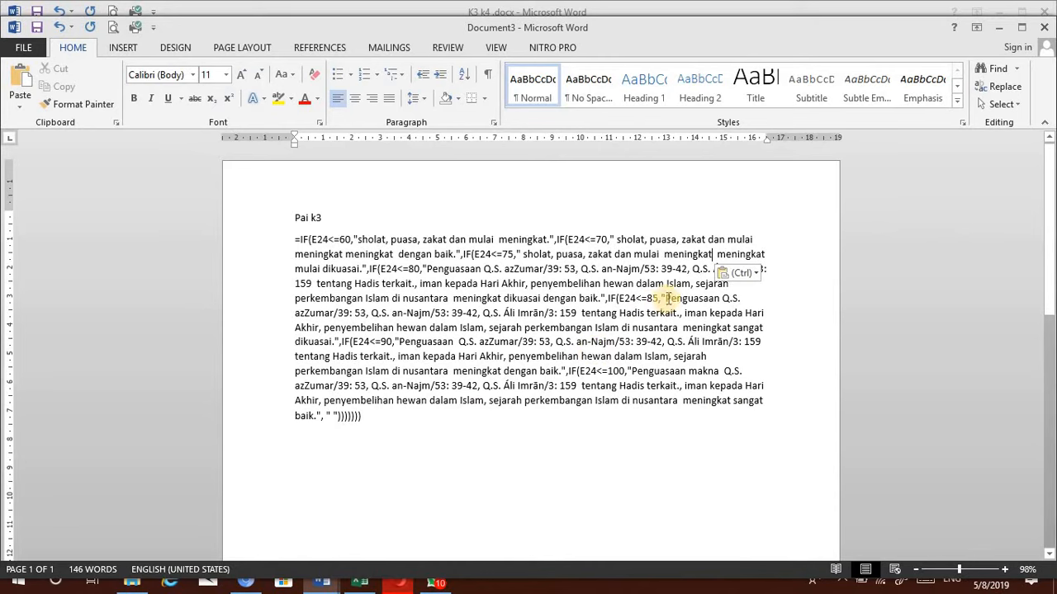
pyautogui.moveTo(665, 298); pyautogui.dragTo(670, 328)
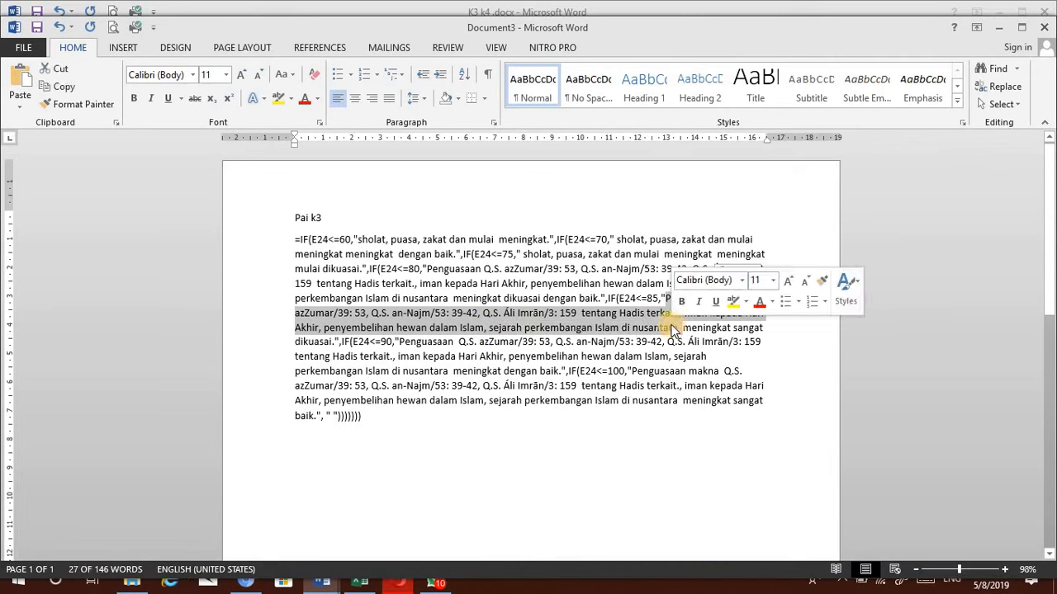
pyautogui.hotkey('ctrl', 'v')
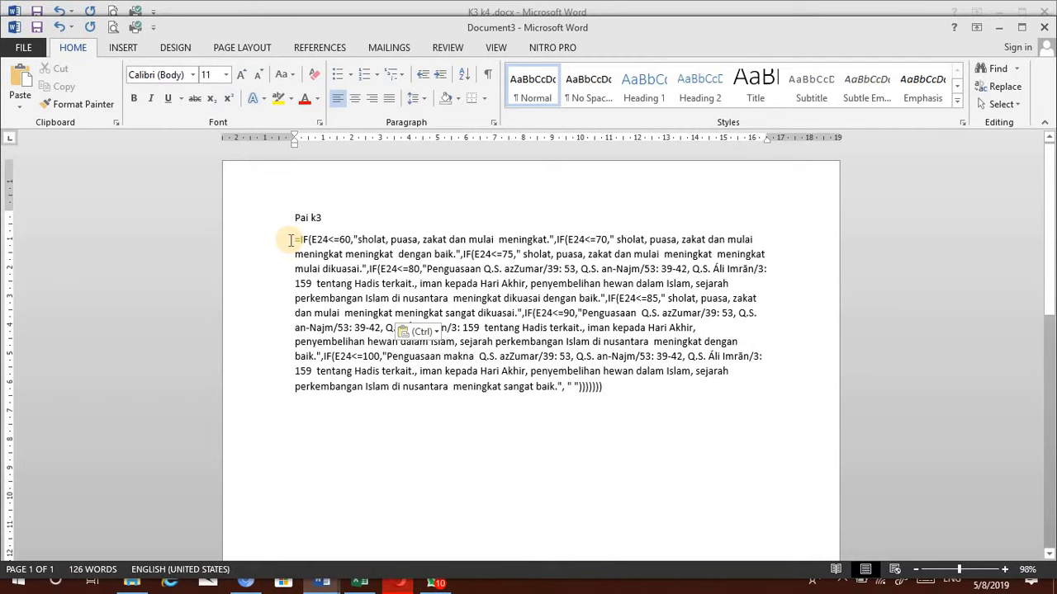
# Copy the whole edited formula, switch to Excel and replace the religion subject's Pengetahuan description formula in H24 with it
pyautogui.moveTo(291, 240); pyautogui.dragTo(661, 397)
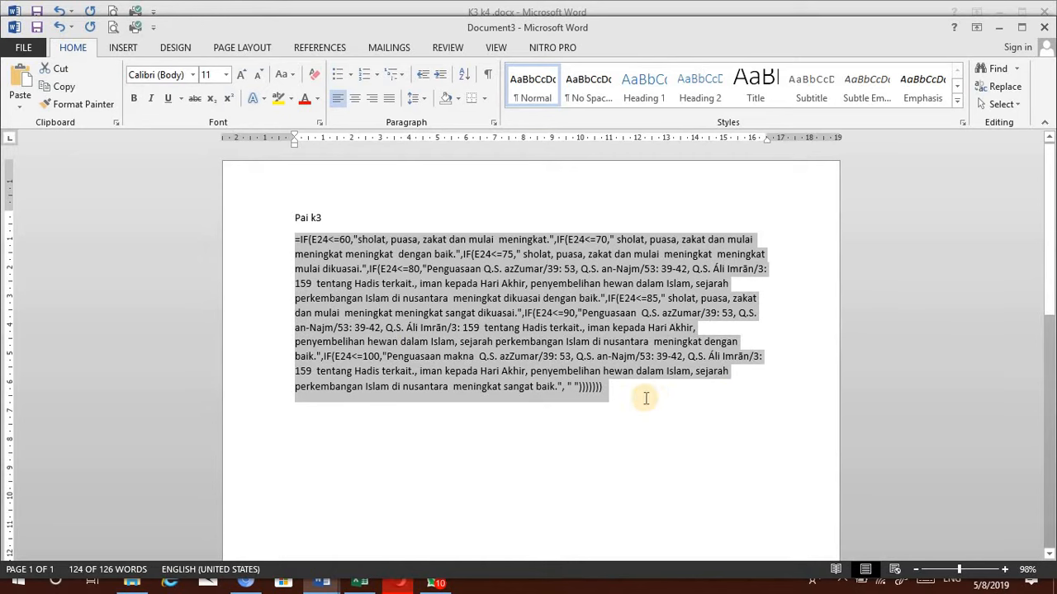
pyautogui.click(355, 586)
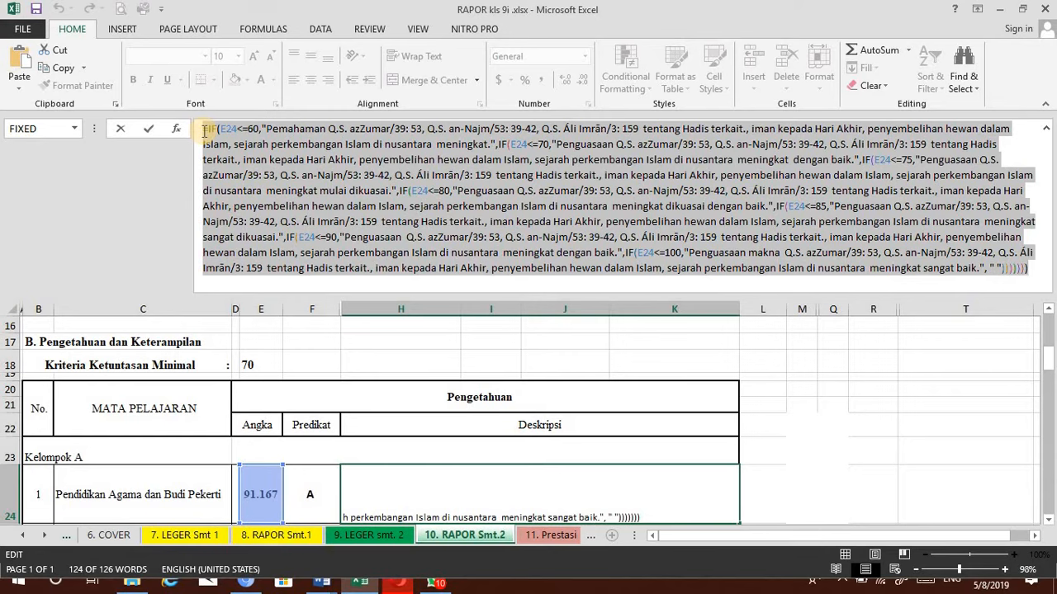
pyautogui.write('=IF(E24<=60,"sholat, puasa, zakat dan mulai  meningkat.",IF(E24<=70," sholat, puasa, zakat dan mulai  meningkat meningkat  dengan baik.",IF(E24<=75," sholat, puasa, zakat dan mulai  meningkat  meningkat mulai dikuasai.",IF(E24<=80,"Penguasaan Q.S. azZumar/39: 53, Q.S. an-Najm/53: 39-42, Q.S. Áli Imrān/3: 159  tentang Hadis terkait., iman kepada Hari Akhir, penyembelihan hewan dalam Islam, sejarah perkembangan Islam di nusantara  meningkat dikuasai dengan baik.",IF(E24<=85," sholat, puasa, zakat dan mulai  meningkat meningkat sangat dikuasai.",IF(E24<=90,"Penguasaan  Q.S. azZumar/39: 53, Q.S. an-Najm/53: 39-42, Q.S. Áli Imrān/3: 159  tentang Hadis terkait., iman kepada Hari Akhir, penyembelihan hewan dalam Islam, sejarah perkembangan Islam di nusantara  meningkat dengan baik.",IF(E24<=100,"Penguasaan makna  Q.S. azZumar/39: 53, Q.S. an-Najm/53: 39-42, Q.S. Áli Imrān/3: 159  tentang Hadis terkait., iman kepada Hari Akhir, penyembelihan hewan dalam Islam, sejarah perkembangan Islam di nusantara  meningkat sangat baik.", " ")))))))')
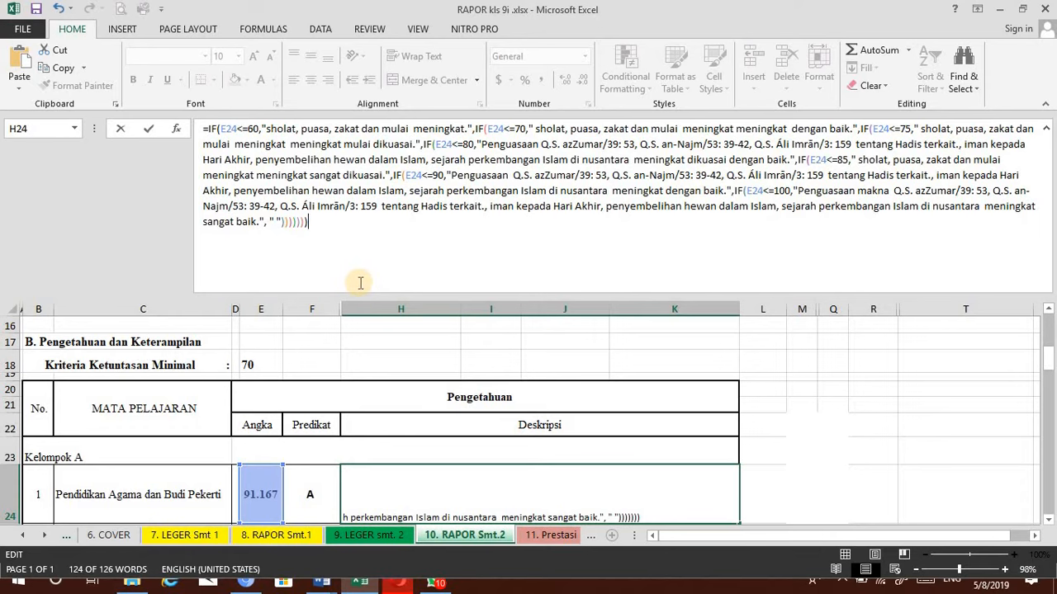
pyautogui.press('Return')
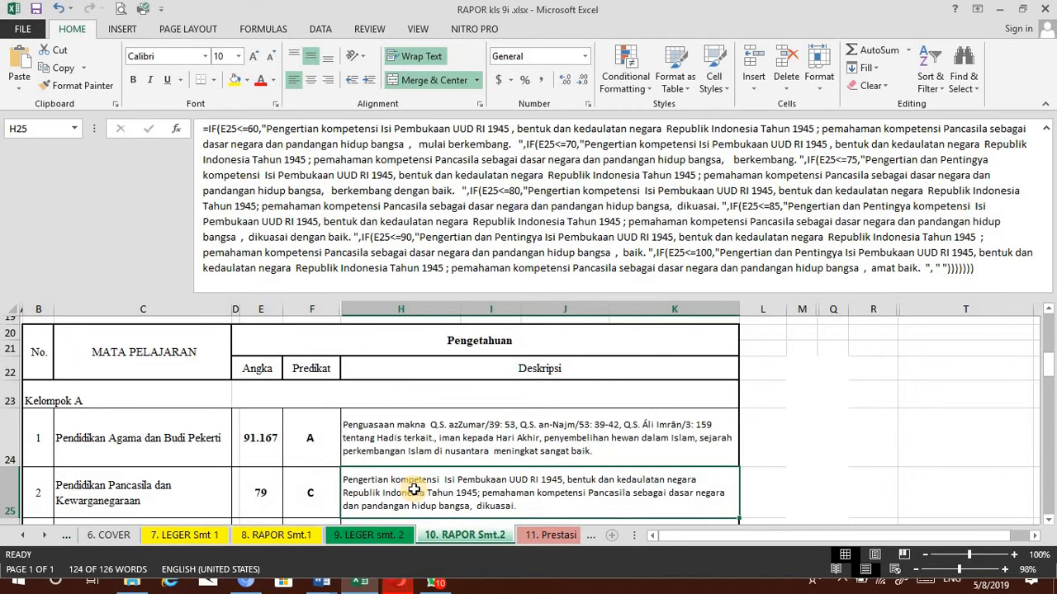
pyautogui.press('Up')
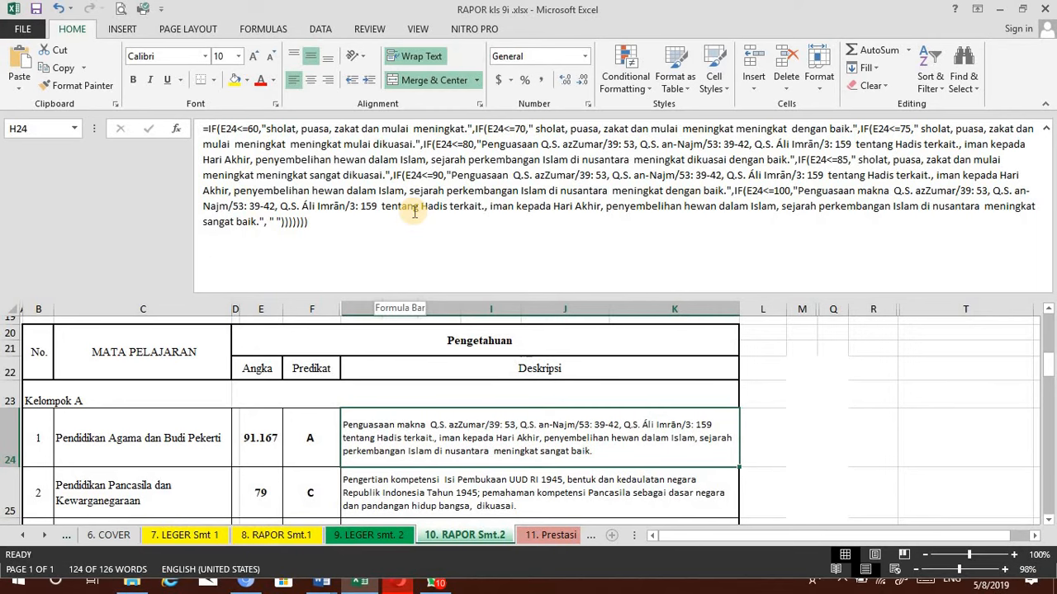
pyautogui.press('Down')
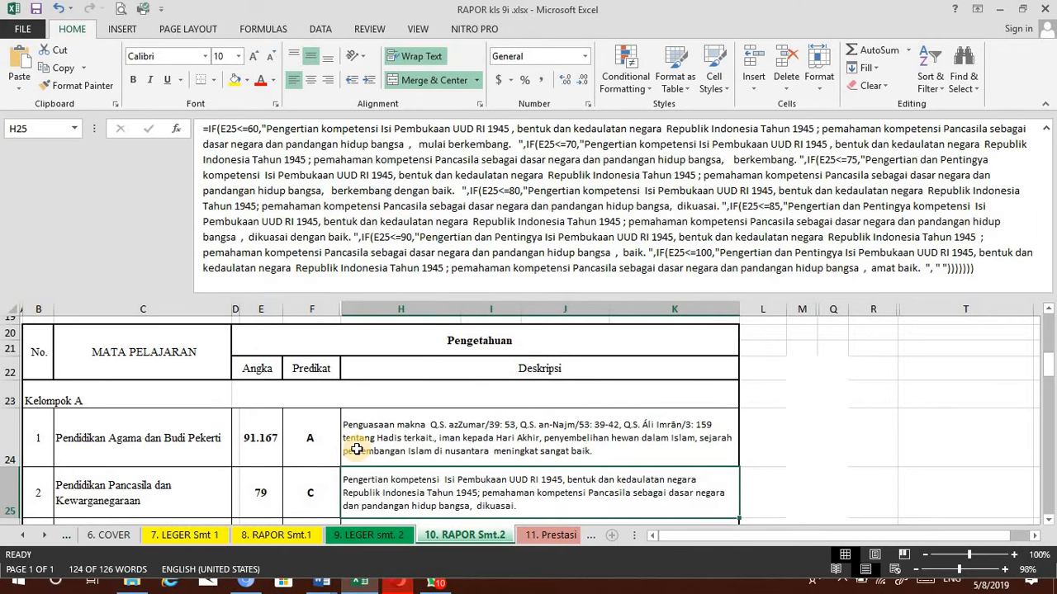
# Examine the religion subject's Keterampilan description formula in H44 and select the whole formula
pyautogui.scroll(-2, 356, 449)
pyautogui.scroll(-3, 356, 449)
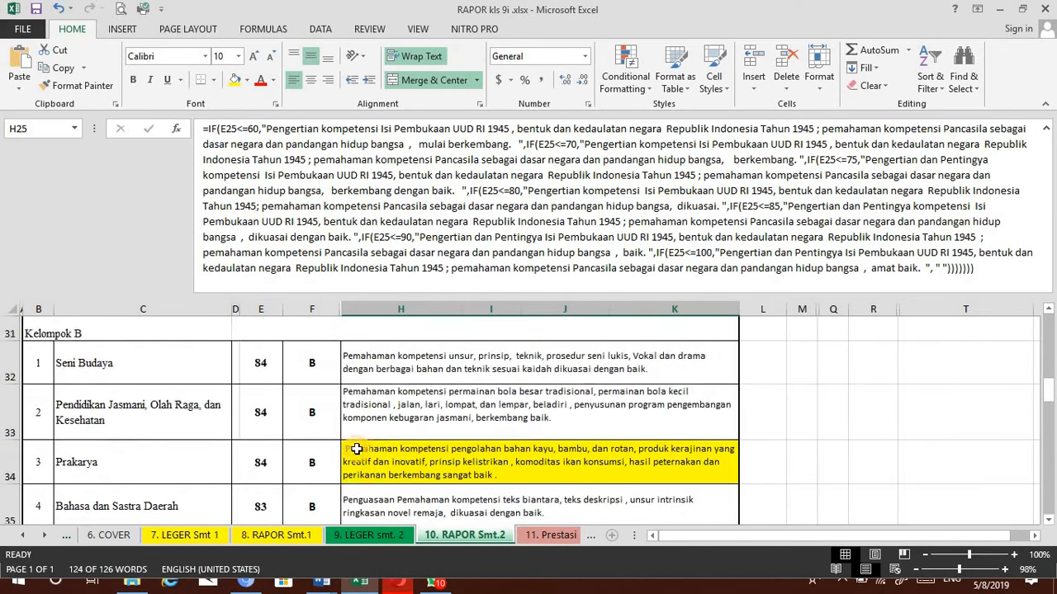
pyautogui.scroll(-1, 356, 449)
pyautogui.click(399, 454)
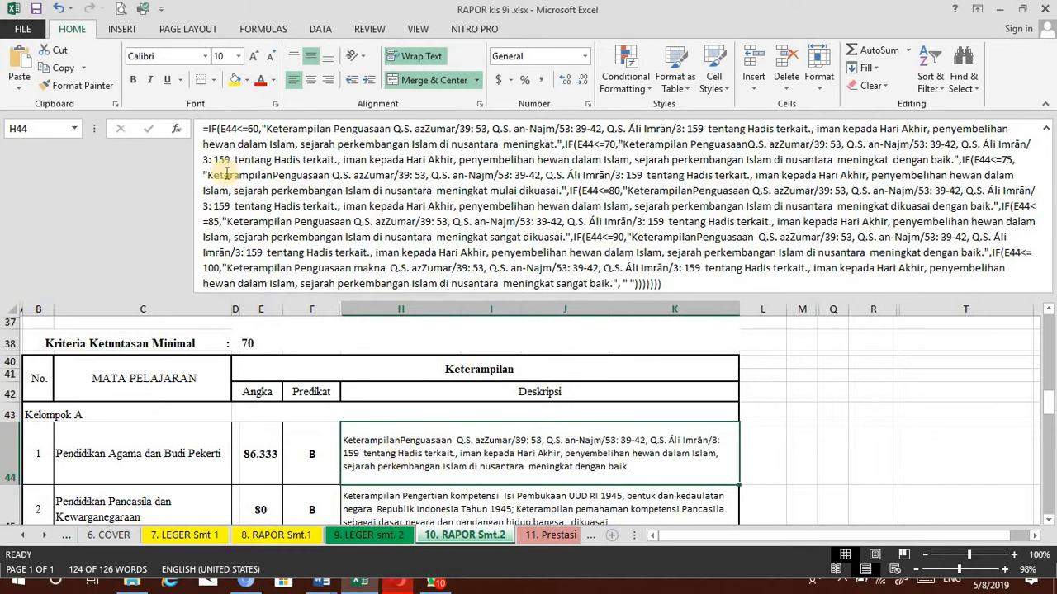
pyautogui.moveTo(201, 129); pyautogui.dragTo(675, 291)
pyautogui.click(680, 291)
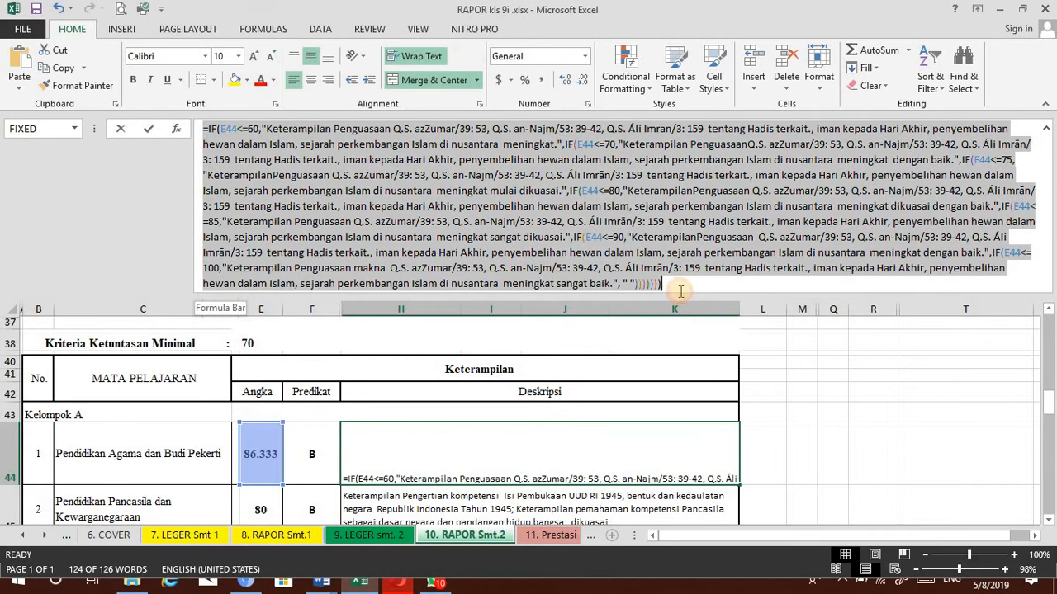
pyautogui.write(')')
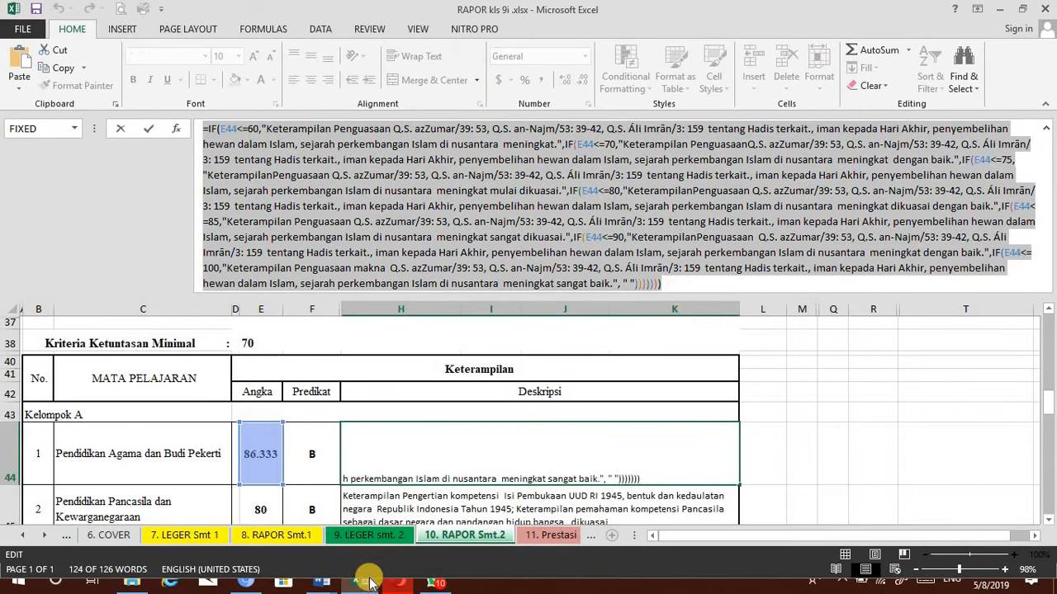
# Switch to Document3 in Word and add the heading line "K4" below the formula
pyautogui.click(332, 586)
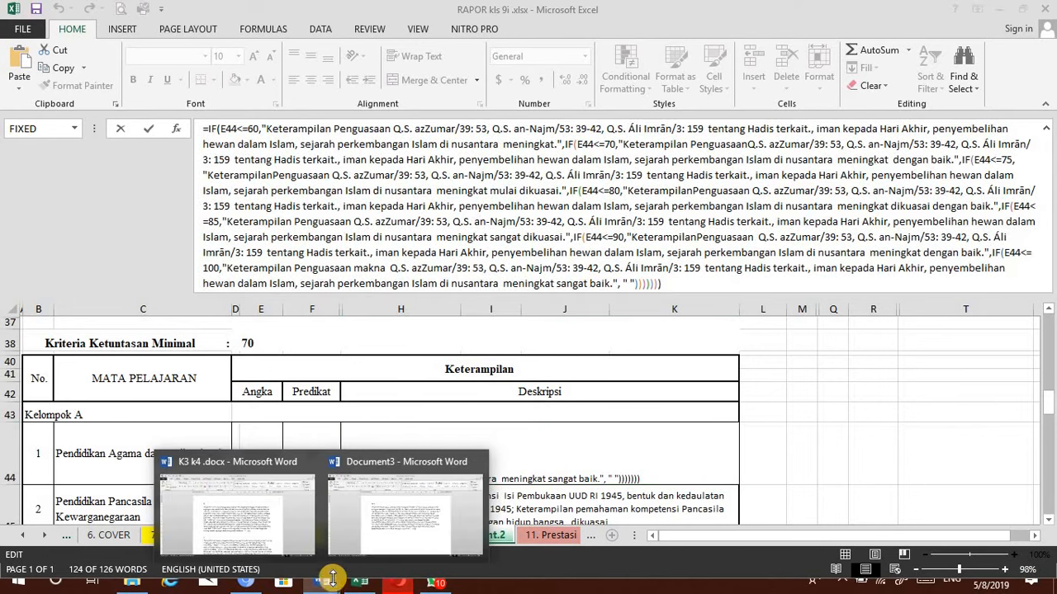
pyautogui.click(354, 534)
pyautogui.keyDown('shift'); pyautogui.click(350, 420); pyautogui.keyUp('shift')
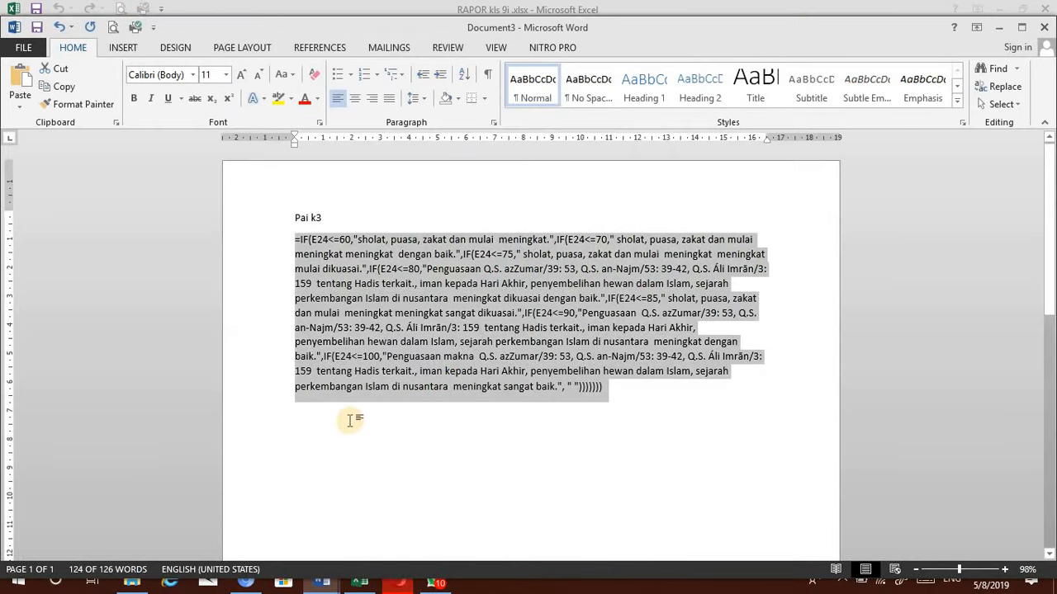
pyautogui.click(349, 440)
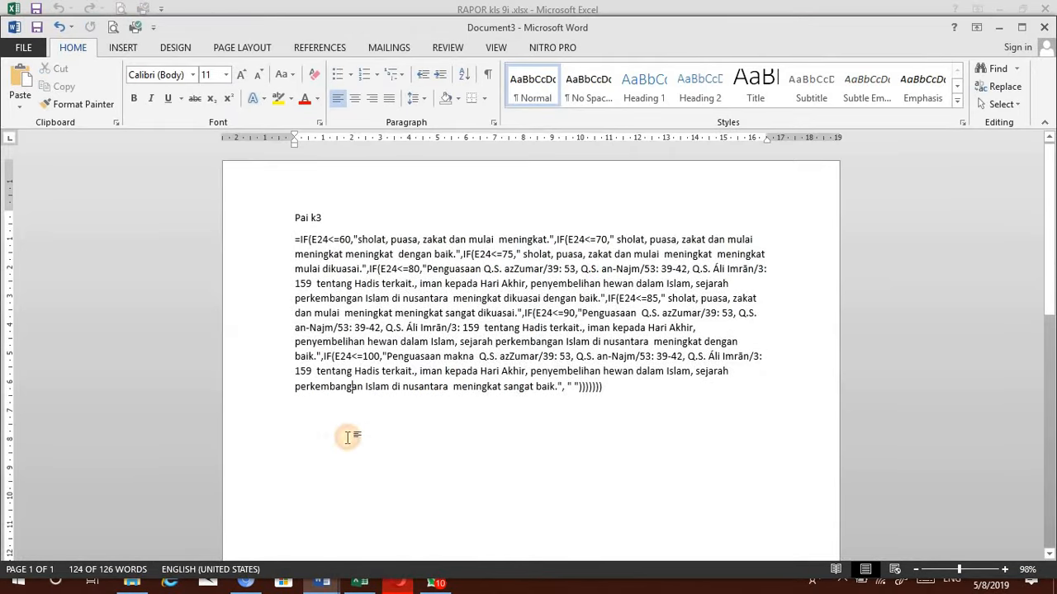
pyautogui.click(618, 394)
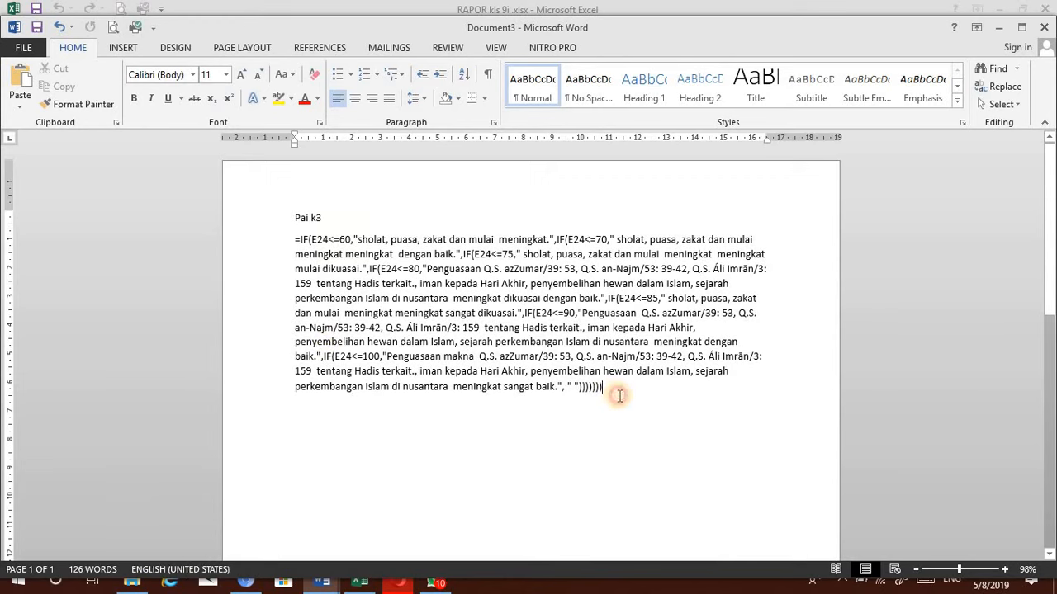
pyautogui.press('Return')
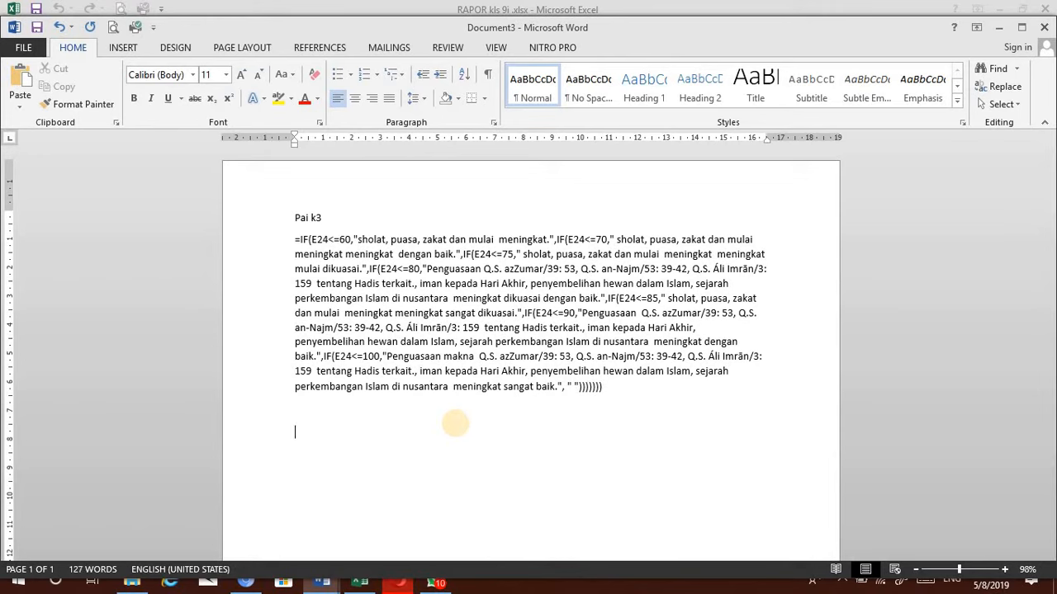
pyautogui.press('Return')
pyautogui.write('k')
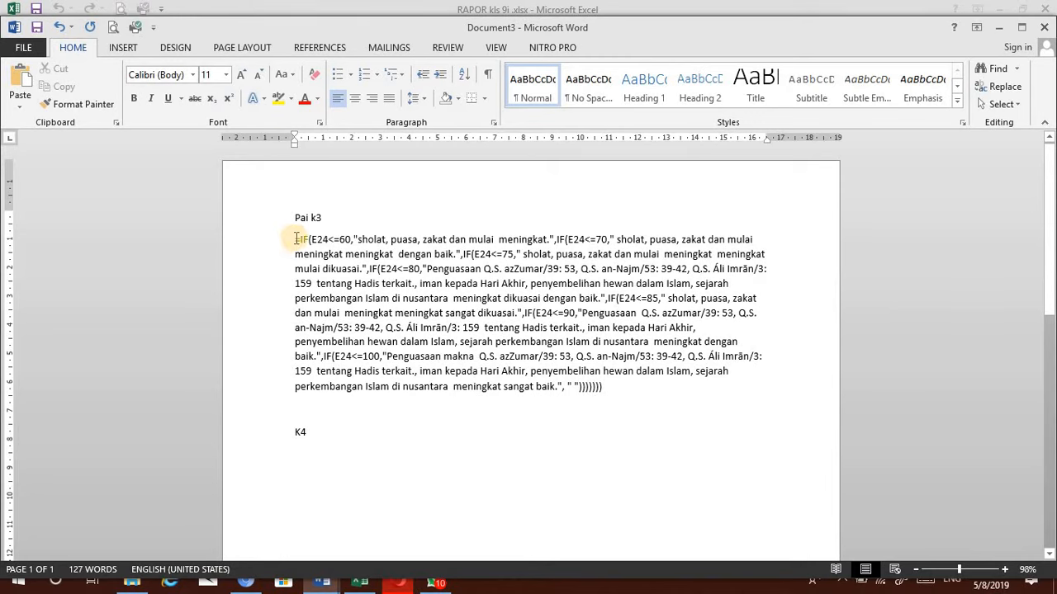
# Copy the whole Pai k3 formula and paste it on a new line under the K4 heading
pyautogui.moveTo(294, 240); pyautogui.dragTo(625, 396)
pyautogui.hotkey('ctrl', 'c')
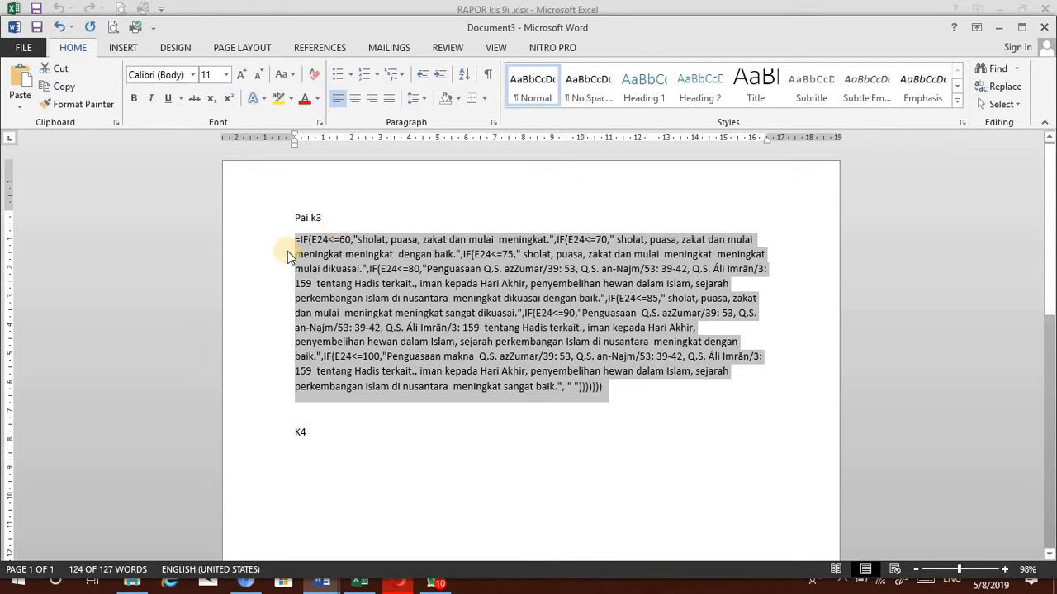
pyautogui.click(315, 457)
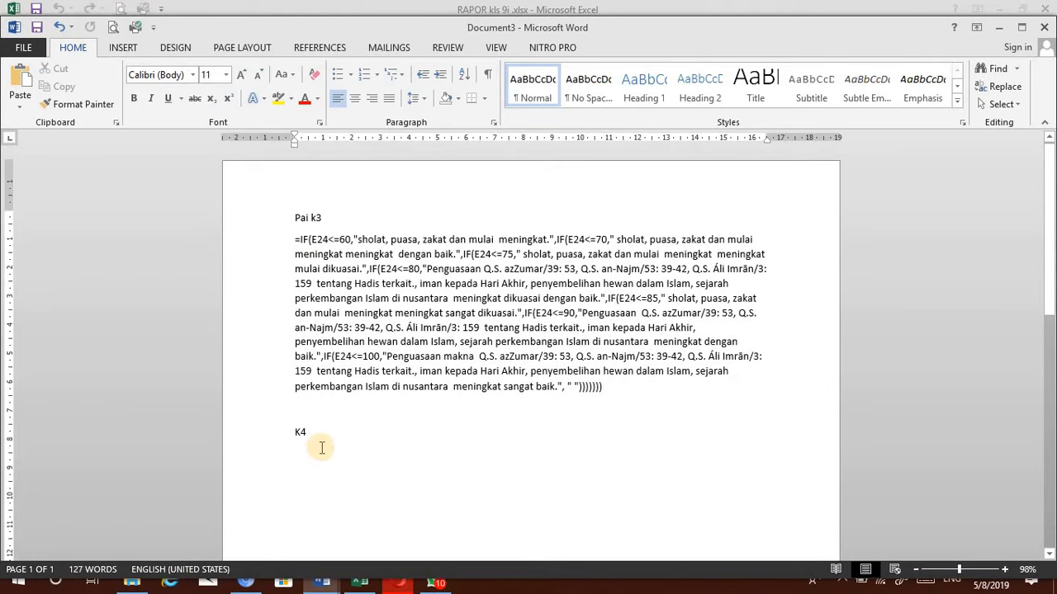
pyautogui.press('Return')
pyautogui.hotkey('ctrl', 'v')
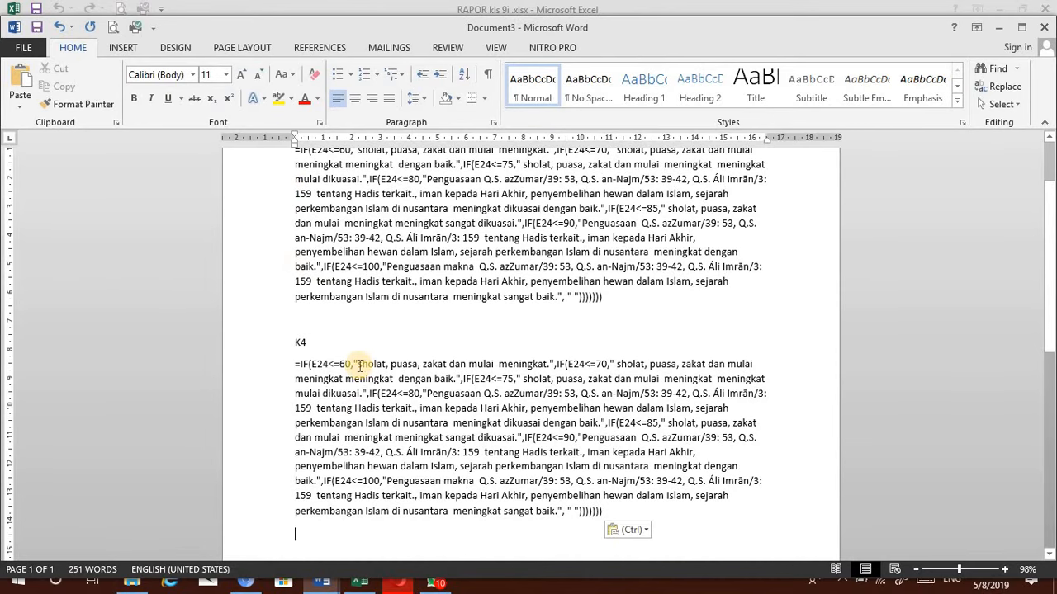
# Insert "Penguasaan" before "sholat" in the E24<=60 description of the Pai k3 formula
pyautogui.click(358, 365)
pyautogui.scroll(2, 351, 338)
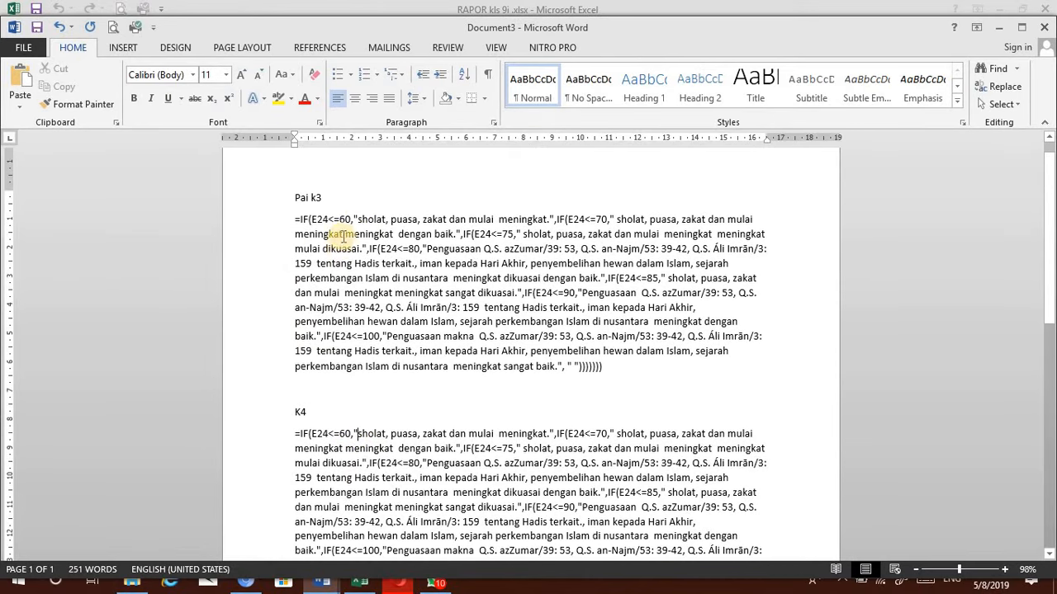
pyautogui.write('Pengua')
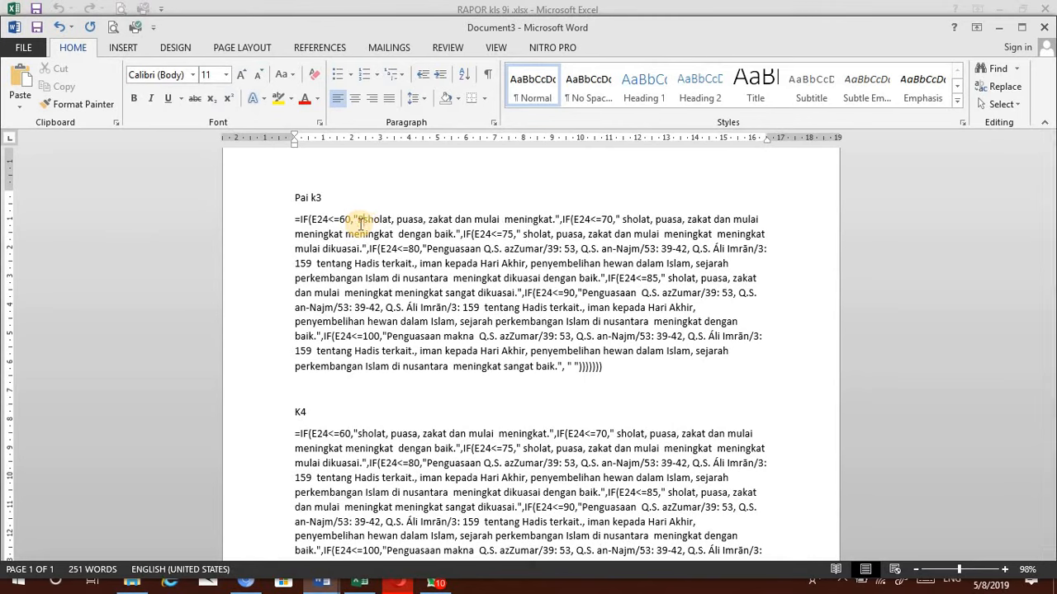
pyautogui.write('sa')
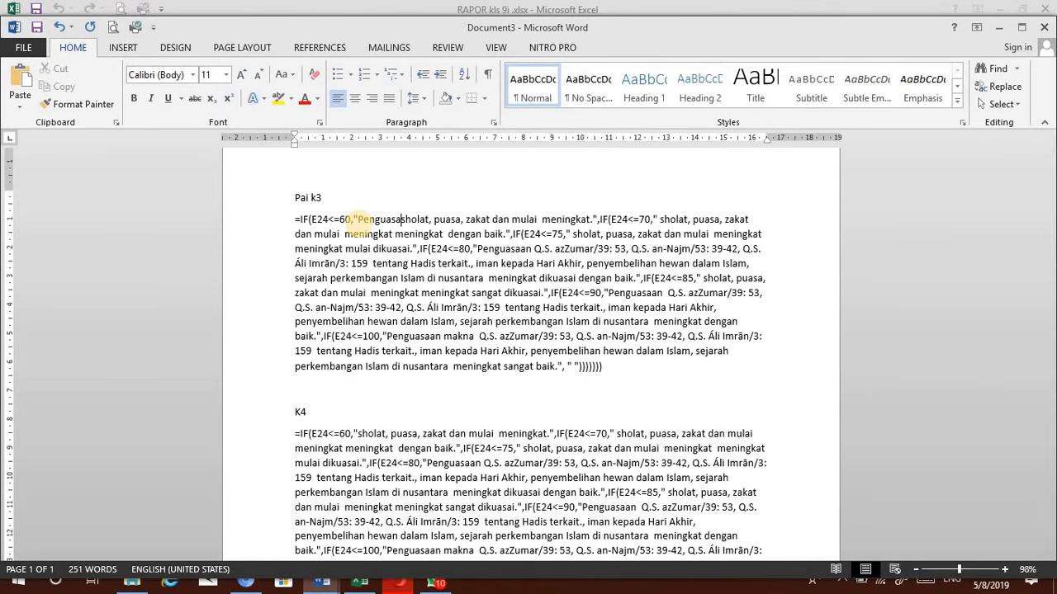
pyautogui.write('i')
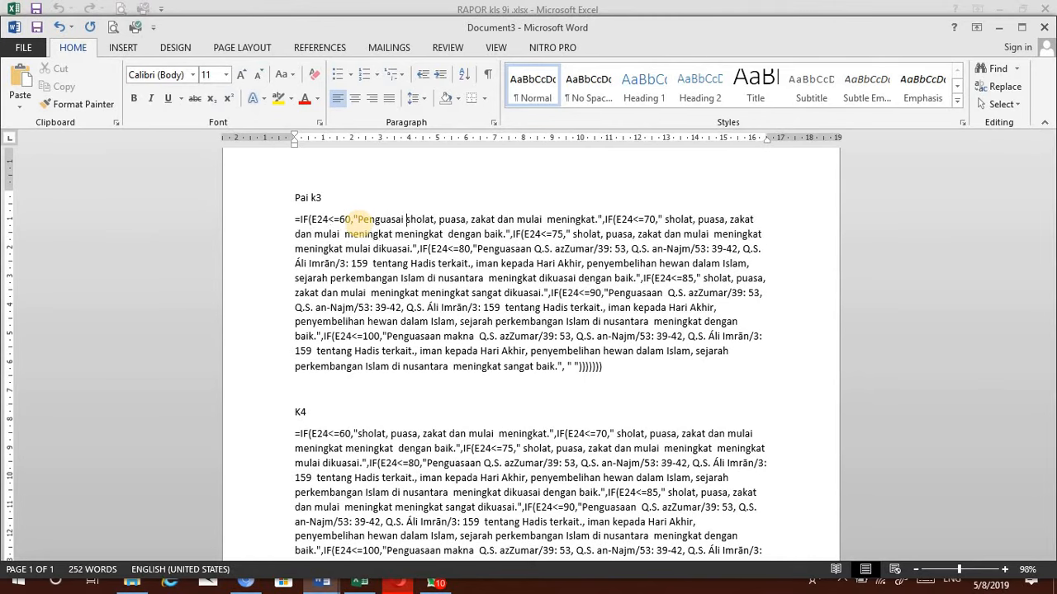
pyautogui.press('BackSpace')
pyautogui.press('BackSpace')
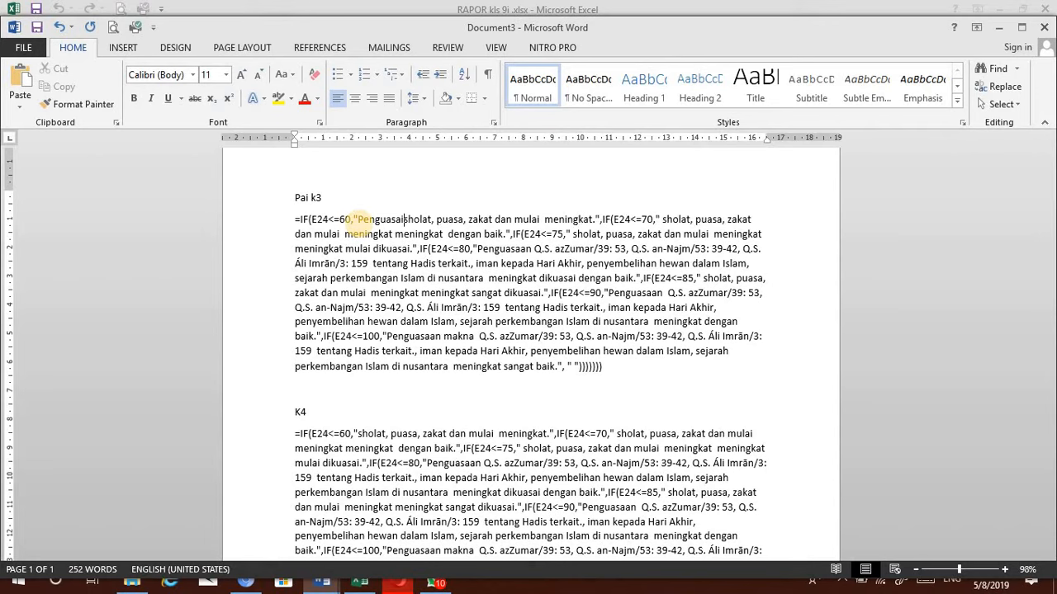
pyautogui.write('an')
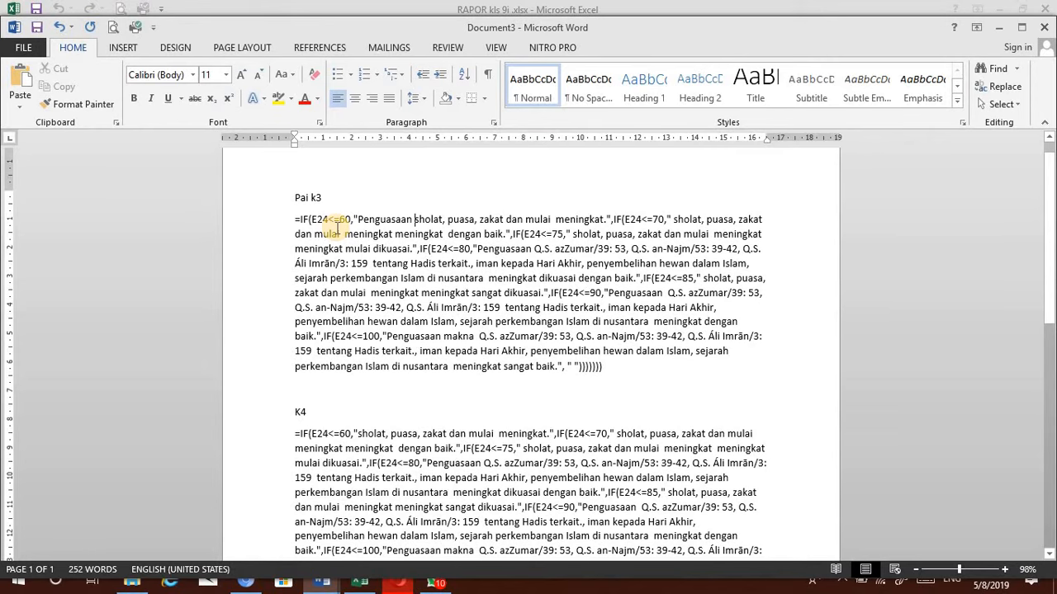
# Insert "Ketrampilan kompetensi" before "sholat" in the E24<=60 description of the K4 formula
pyautogui.scroll(-1, 322, 436)
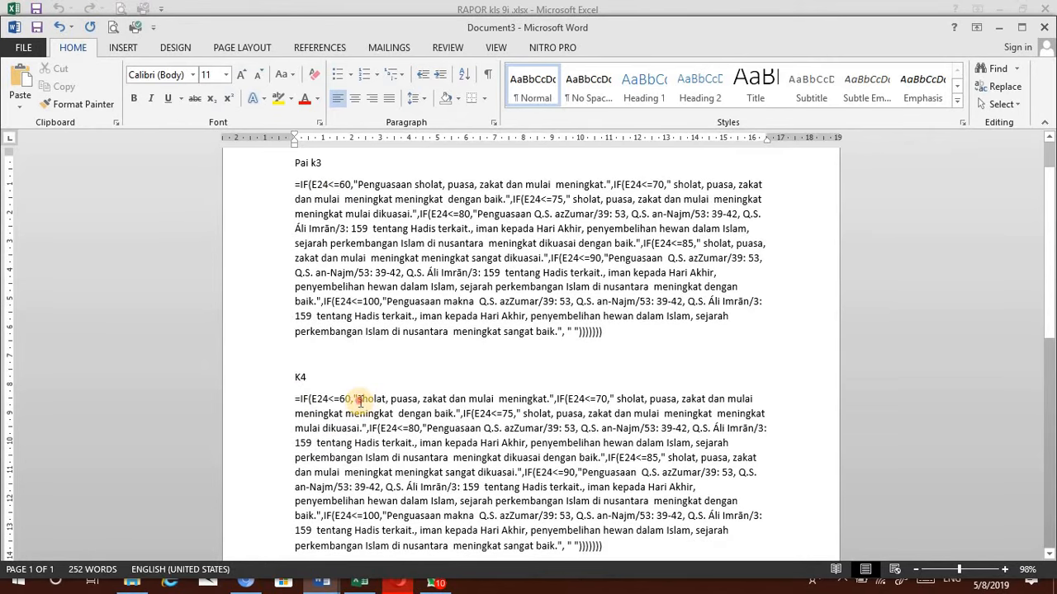
pyautogui.click(360, 401)
pyautogui.write('Ketra')
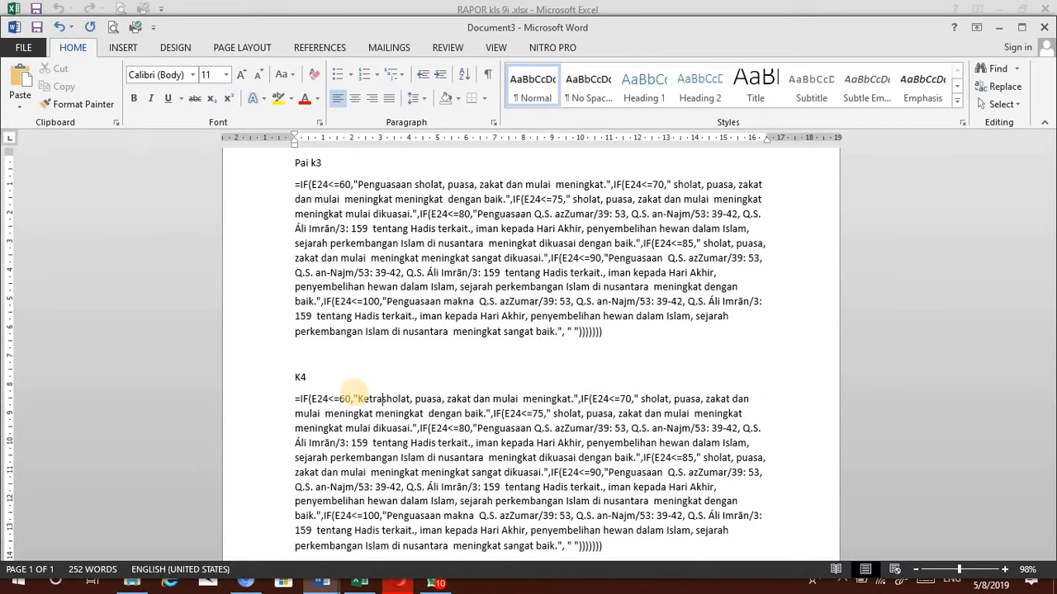
pyautogui.write('mpilan k')
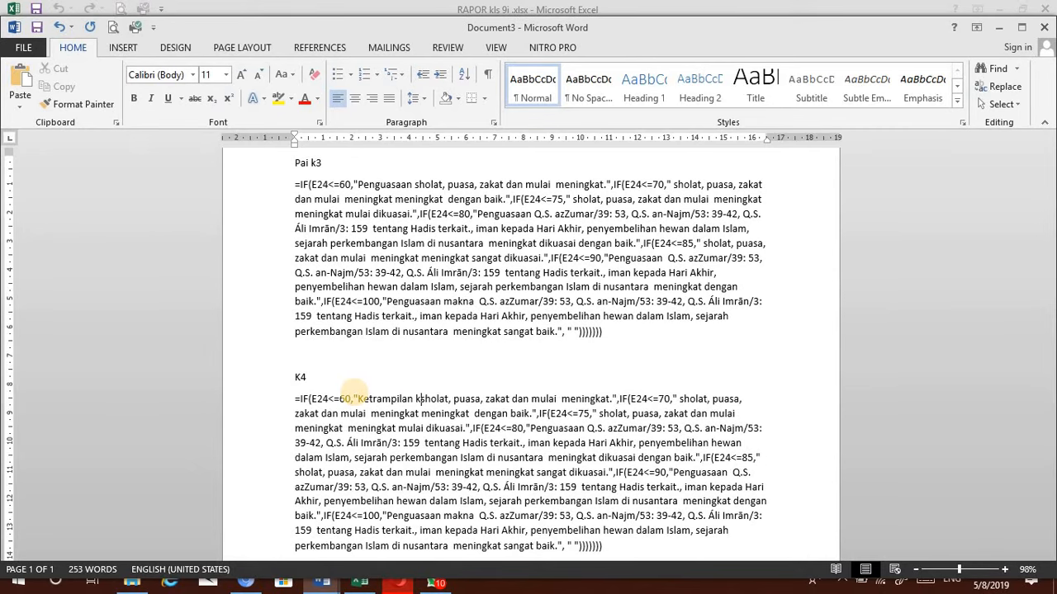
pyautogui.write('ompete')
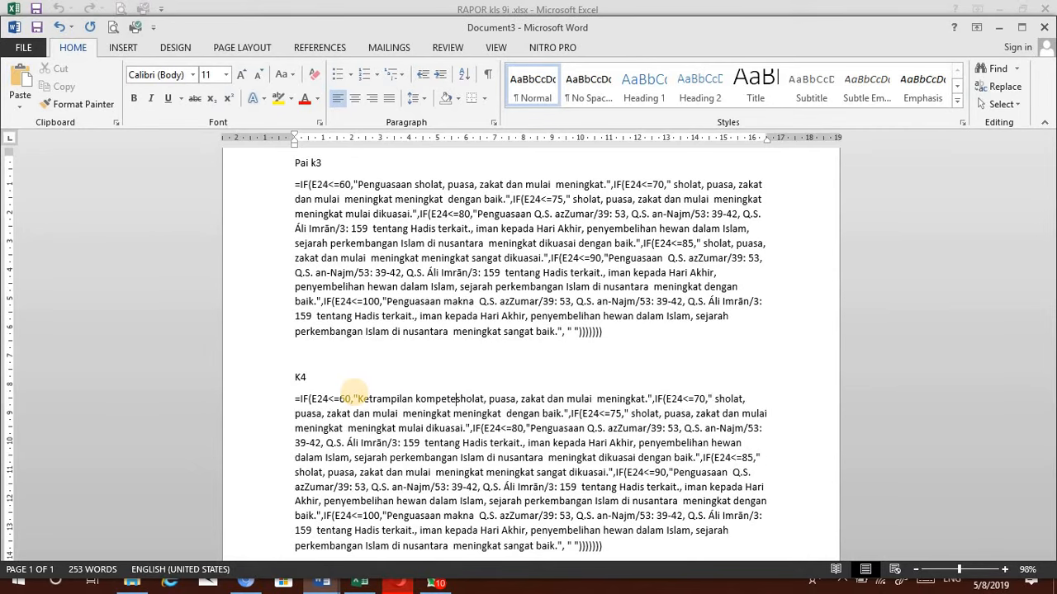
pyautogui.write('nsi')
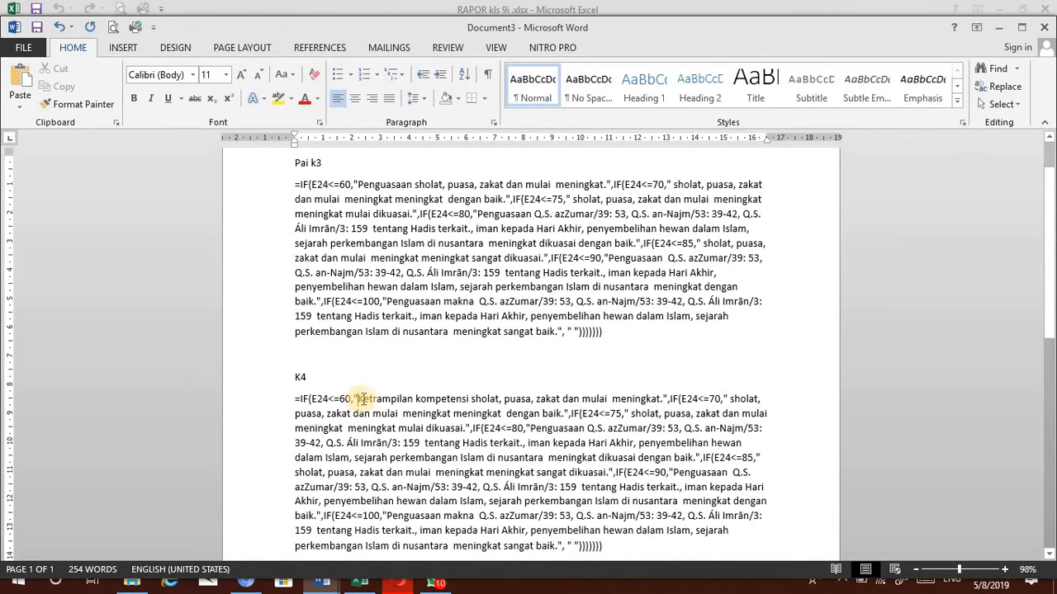
# Copy "Ketrampilan kompetensi" over "Penguasaan" in the K4 formula's E24<=80 description and insert it before "sholat" in the E24<=85 description
pyautogui.moveTo(356, 400); pyautogui.dragTo(469, 401)
pyautogui.hotkey('ctrl', 'c')
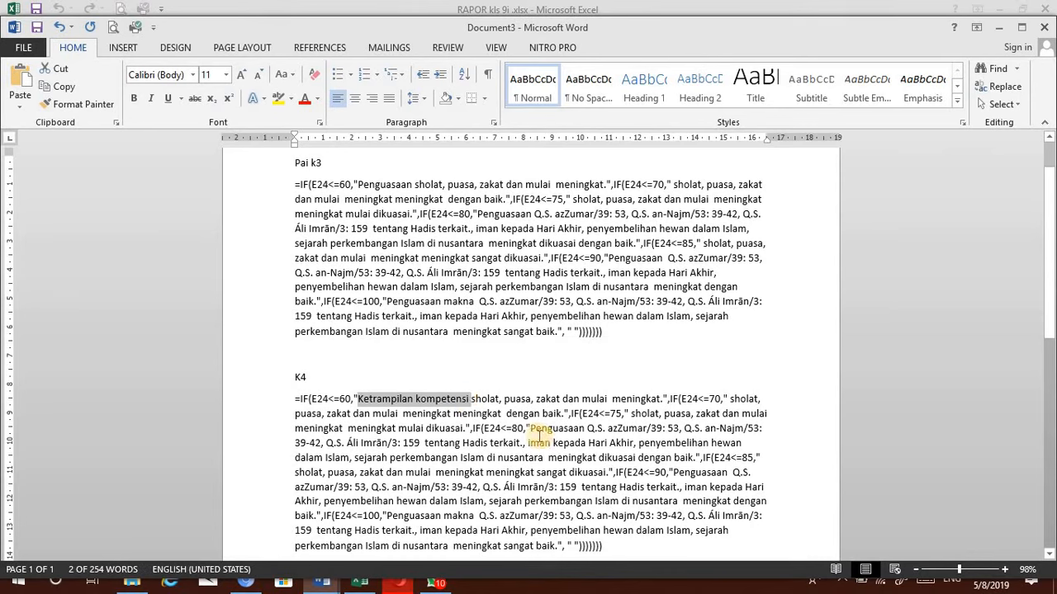
pyautogui.moveTo(531, 428); pyautogui.dragTo(586, 442)
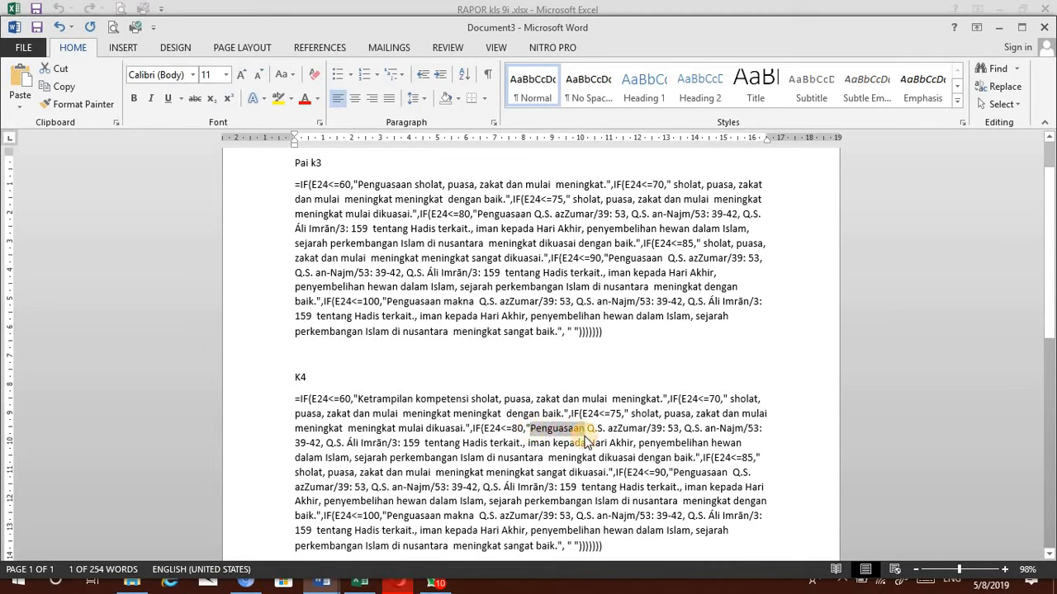
pyautogui.hotkey('ctrl', 'v')
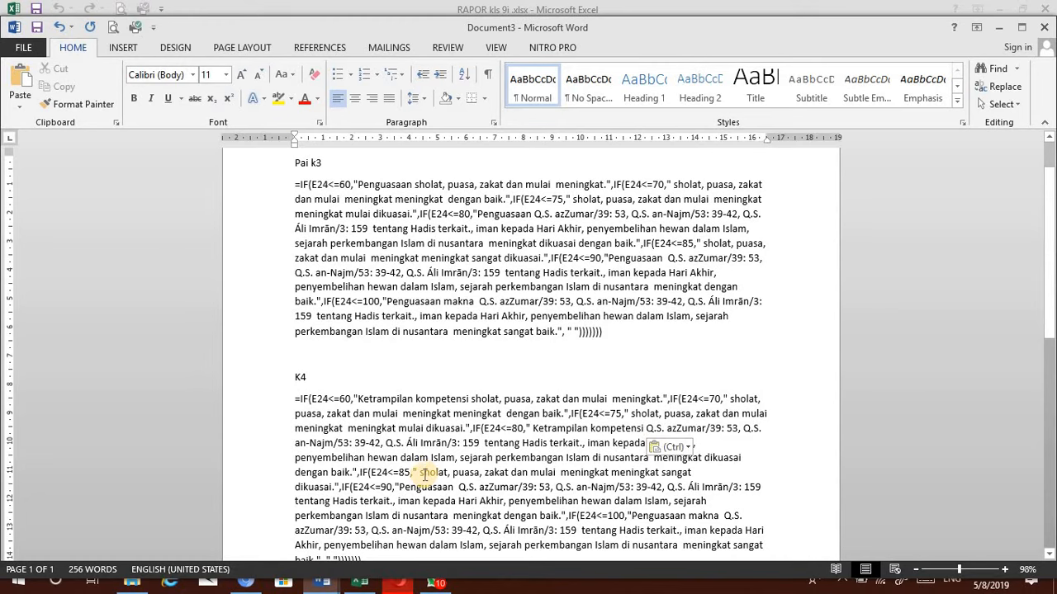
pyautogui.click(414, 472)
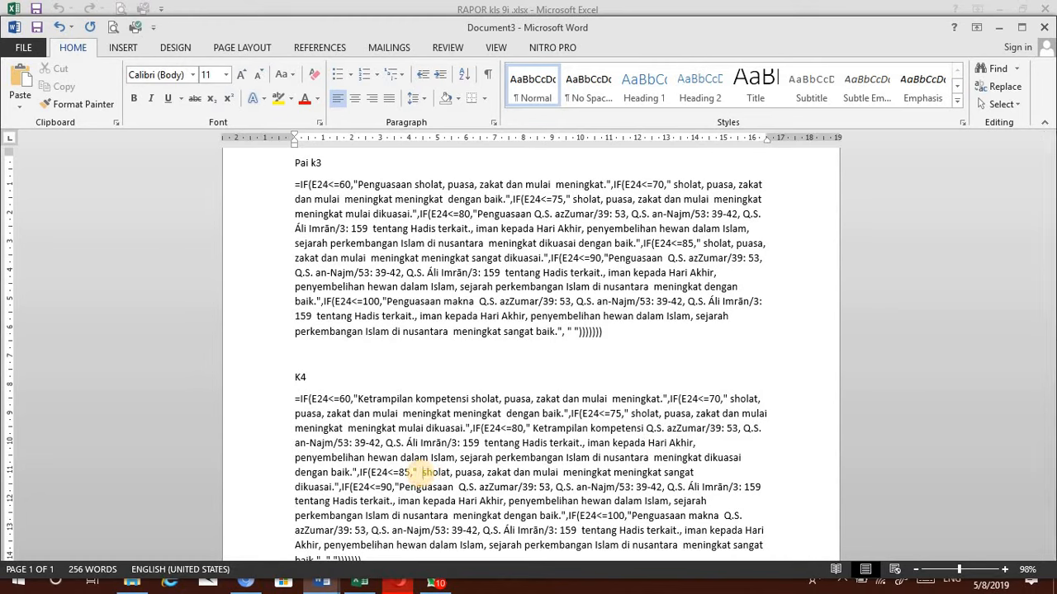
pyautogui.hotkey('ctrl', 'v')
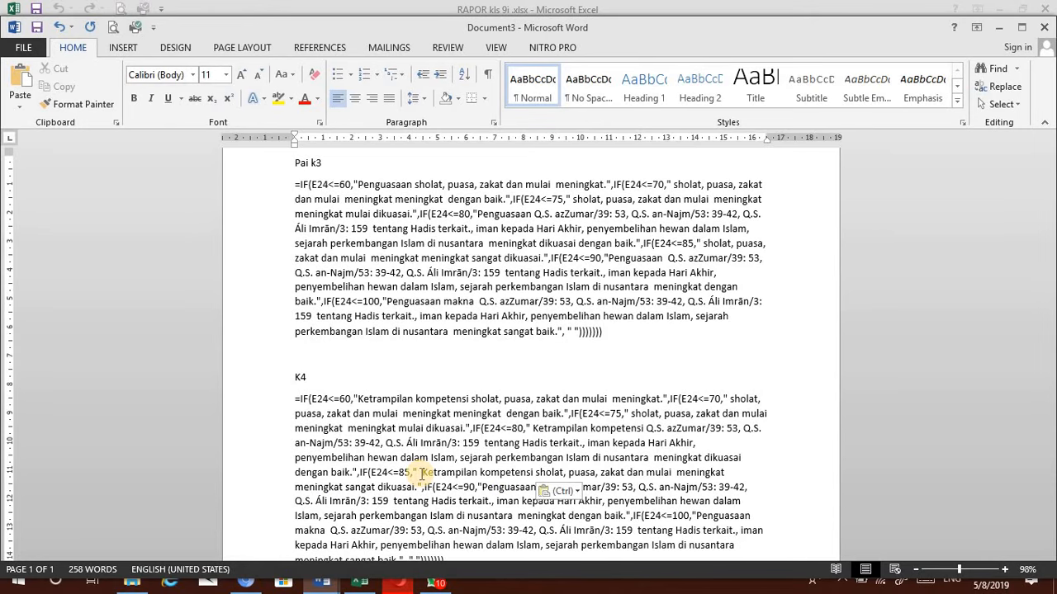
# Save the document in the Documents folder as Pai k3.docx
pyautogui.scroll(-2, 380, 562)
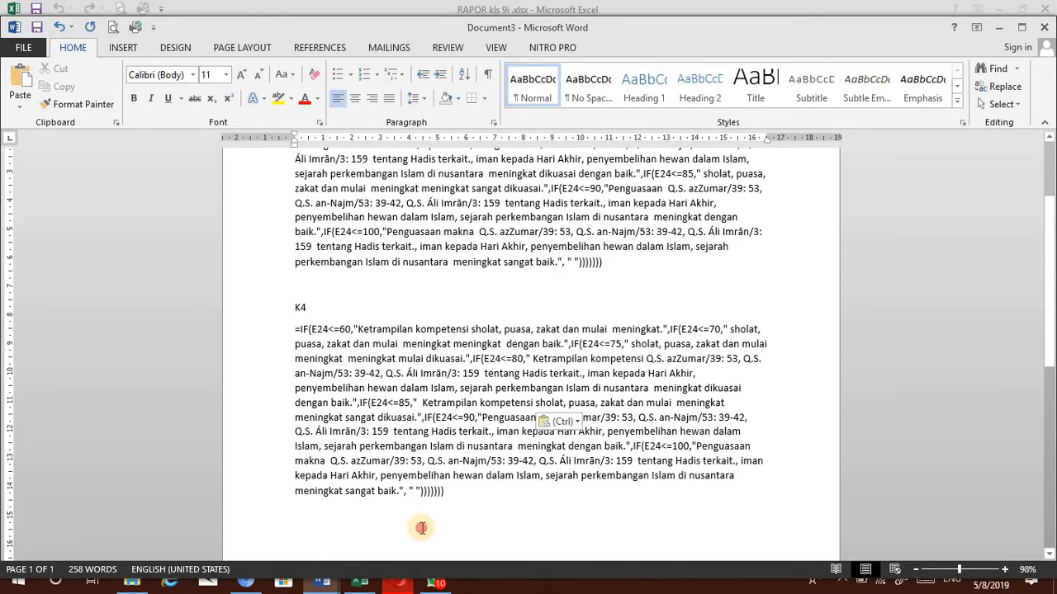
pyautogui.click(33, 28)
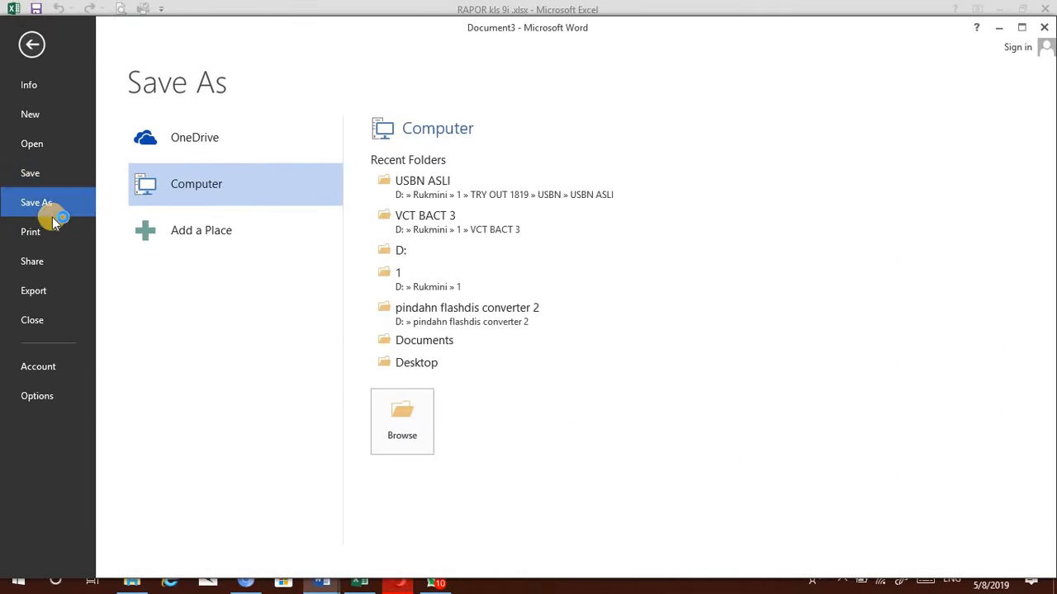
pyautogui.click(49, 177)
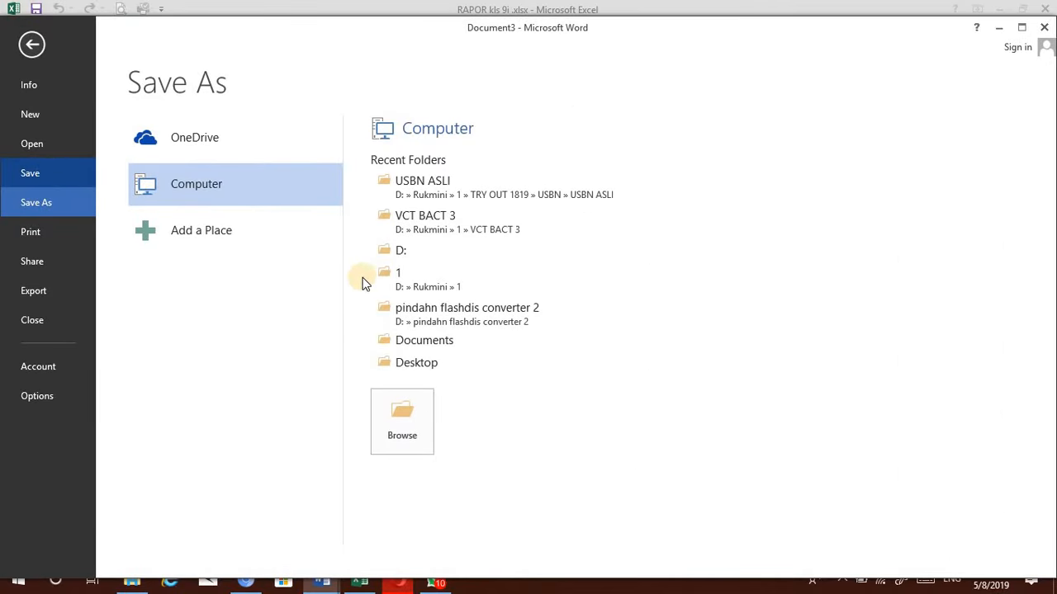
pyautogui.click(419, 345)
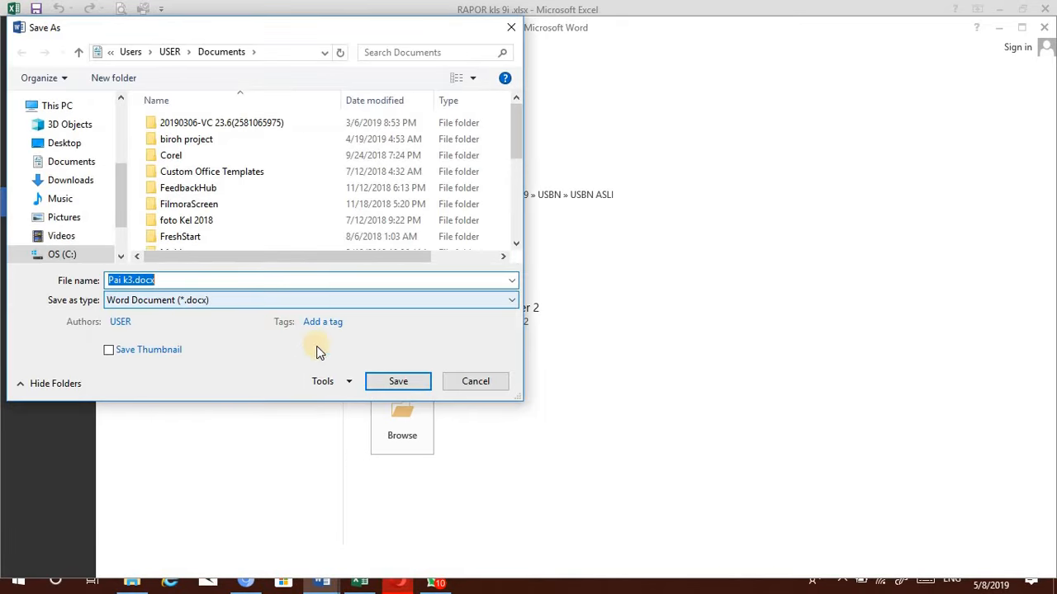
pyautogui.click(388, 382)
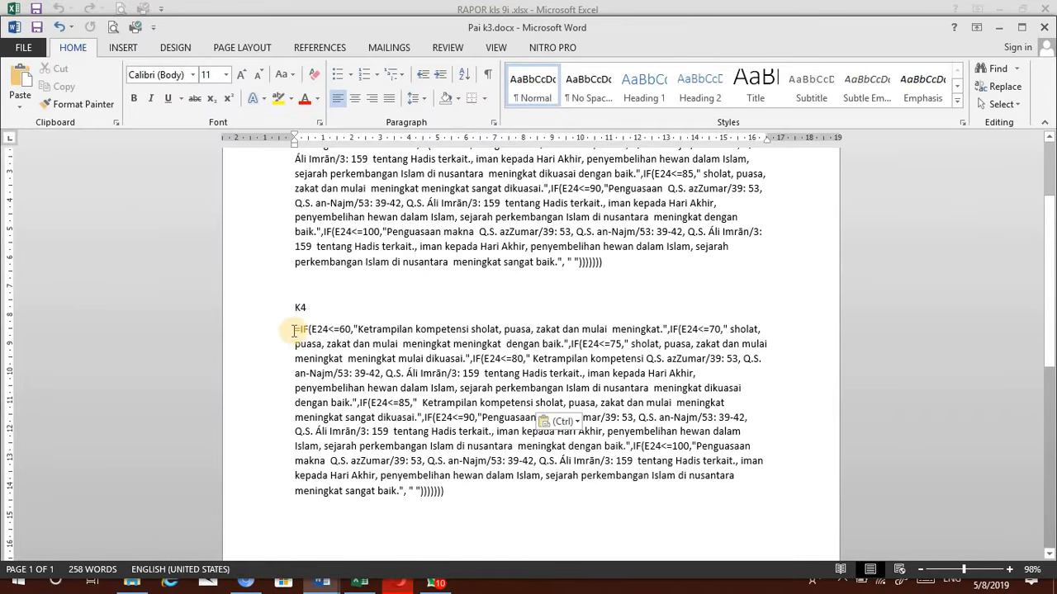
# Copy the whole K4 formula, switch to Excel and replace the religion subject's Keterampilan description formula in H44 with it
pyautogui.moveTo(294, 330); pyautogui.dragTo(465, 494)
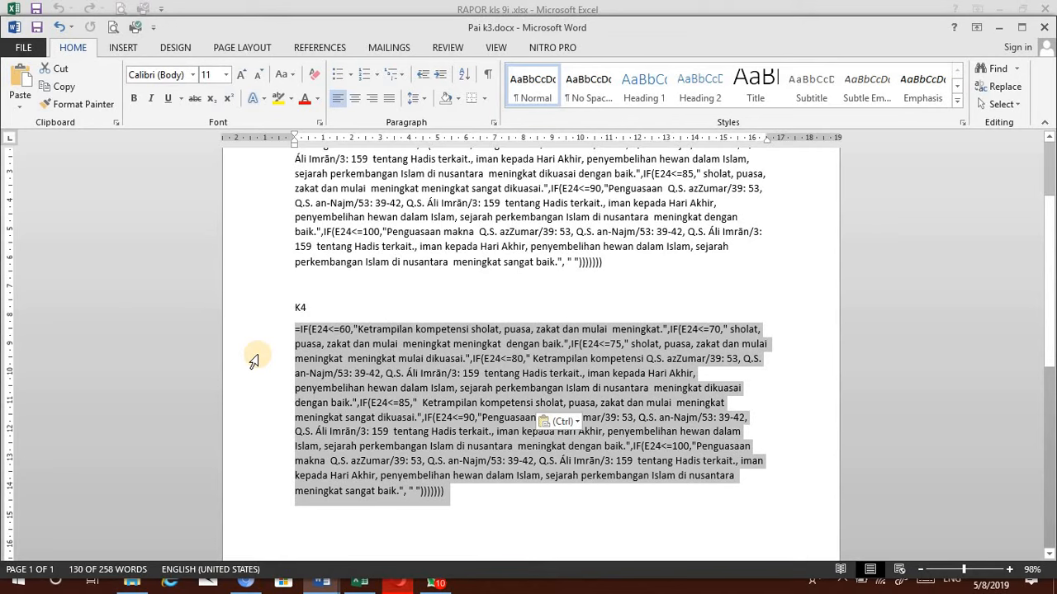
pyautogui.hotkey('ctrl', 'c')
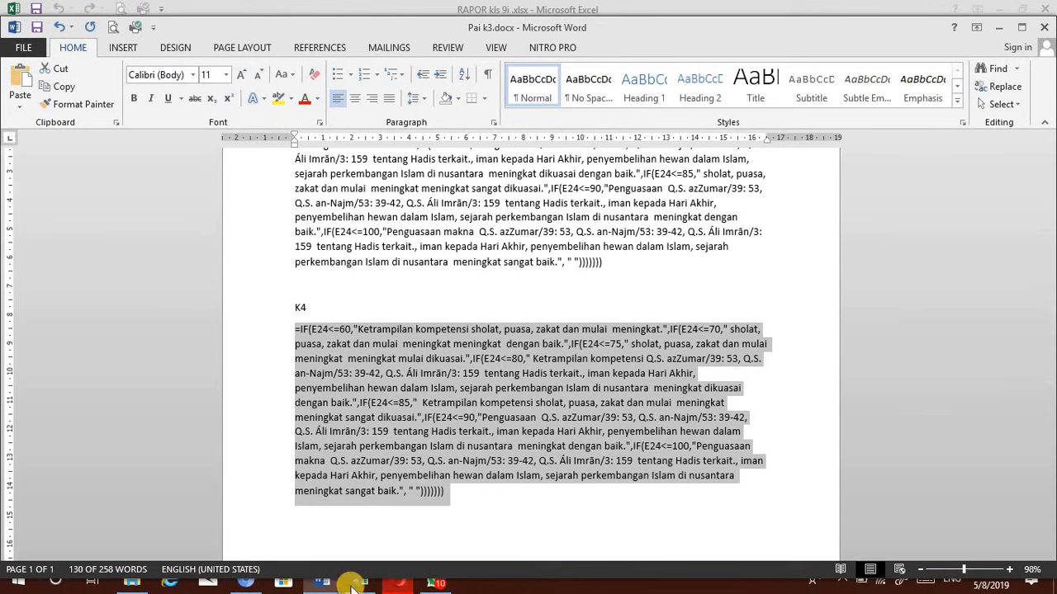
pyautogui.click(360, 585)
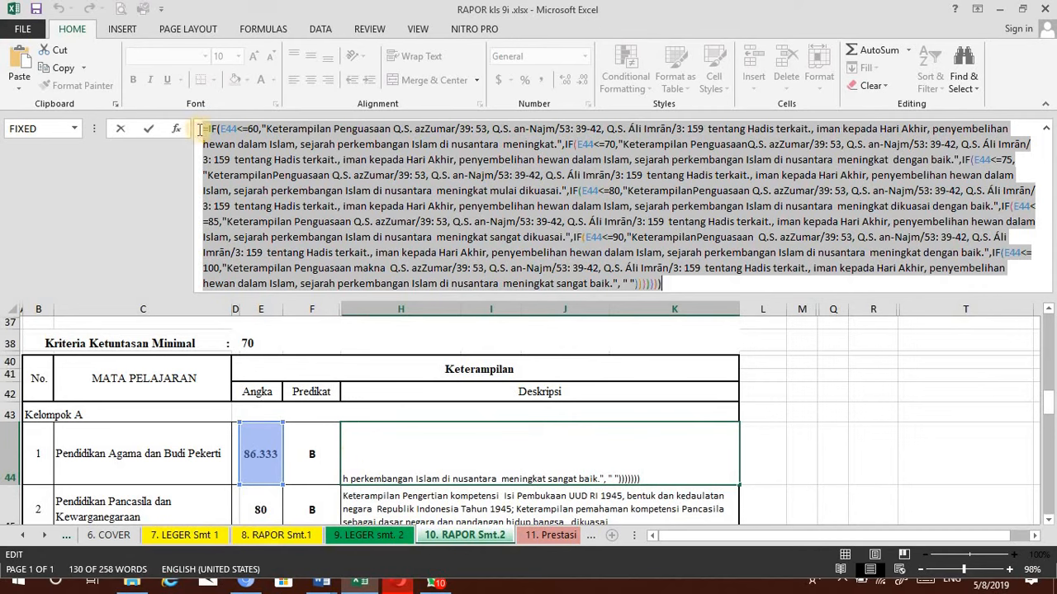
pyautogui.moveTo(200, 130); pyautogui.dragTo(722, 288)
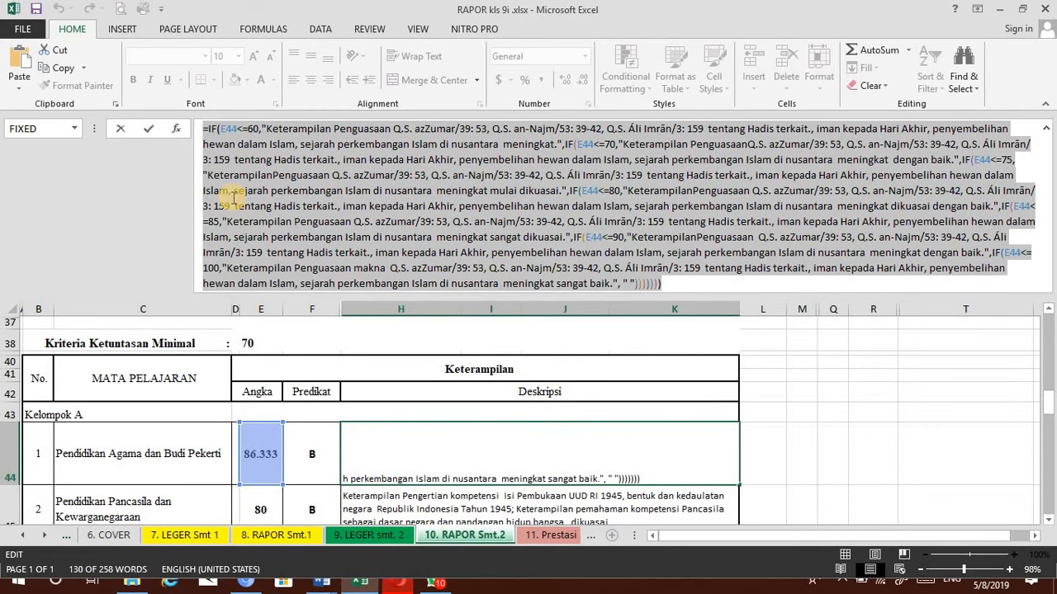
pyautogui.hotkey('ctrl', 'v')
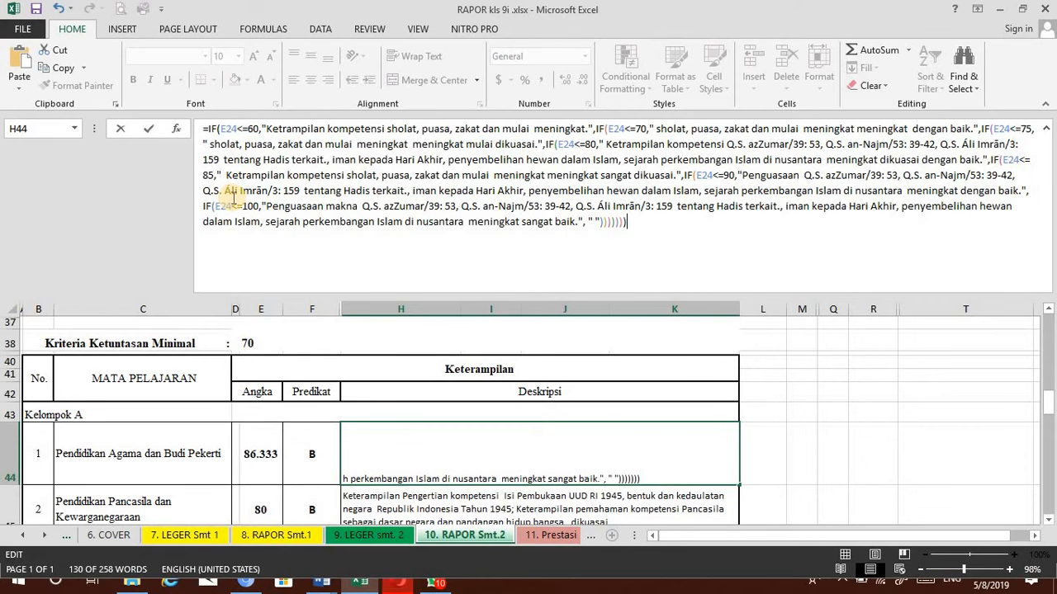
pyautogui.press('Return')
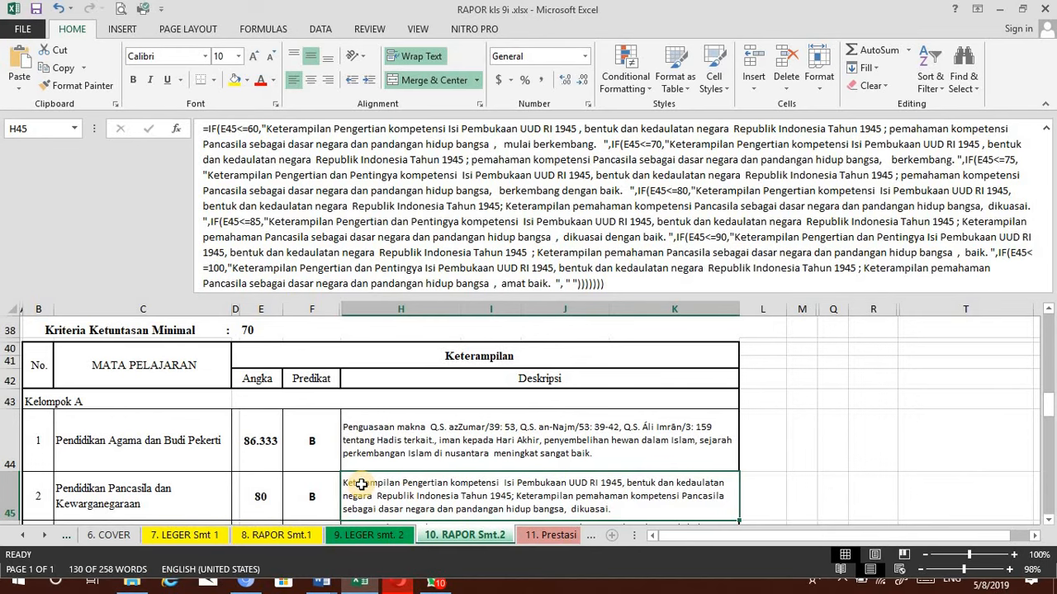
# Check the religion K3 and K4 grades on the 9. LEGER smt. 2 sheet, then review H44 on 10. RAPOR Smt.2 with the formula bar collapsed
pyautogui.press('Up')
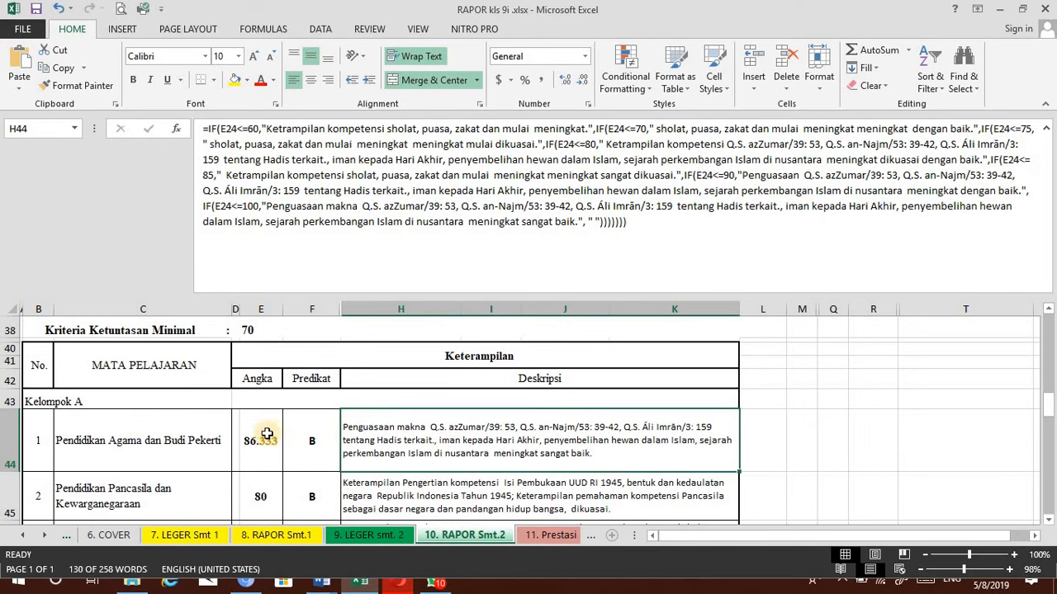
pyautogui.click(356, 537)
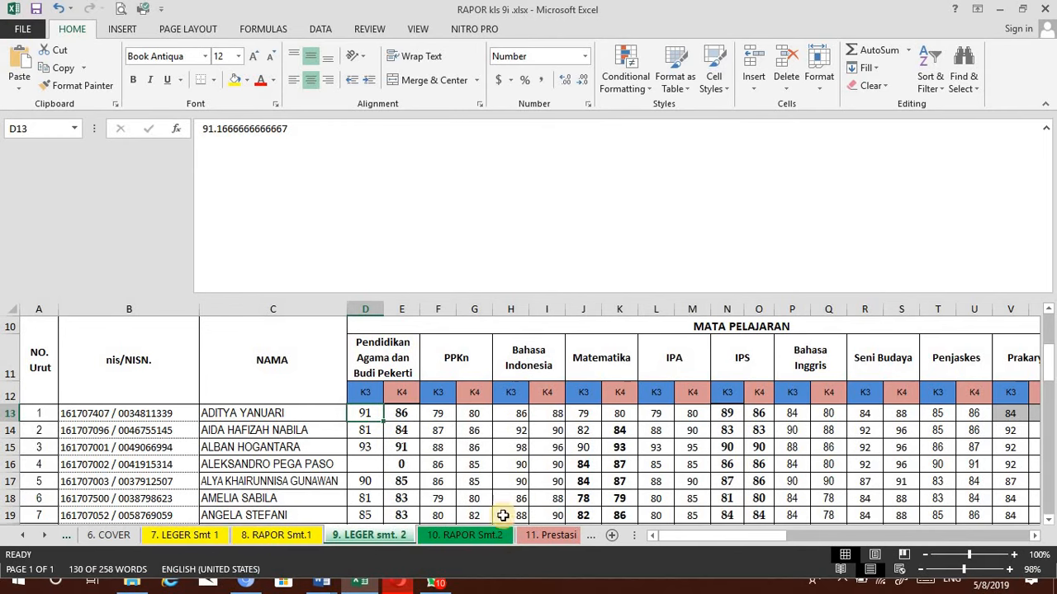
pyautogui.click(462, 535)
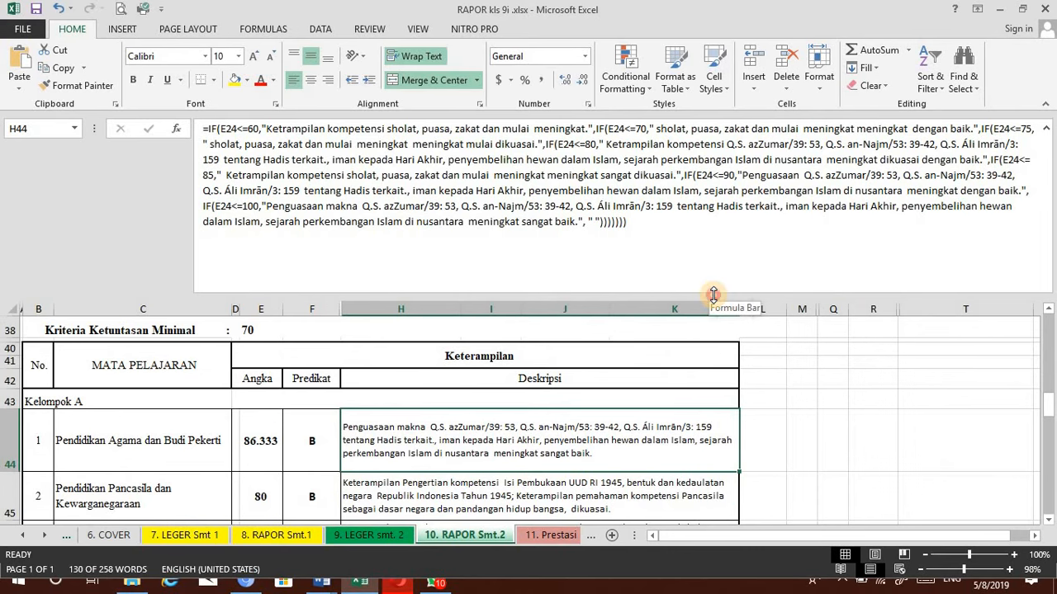
pyautogui.moveTo(713, 295); pyautogui.dragTo(734, 137)
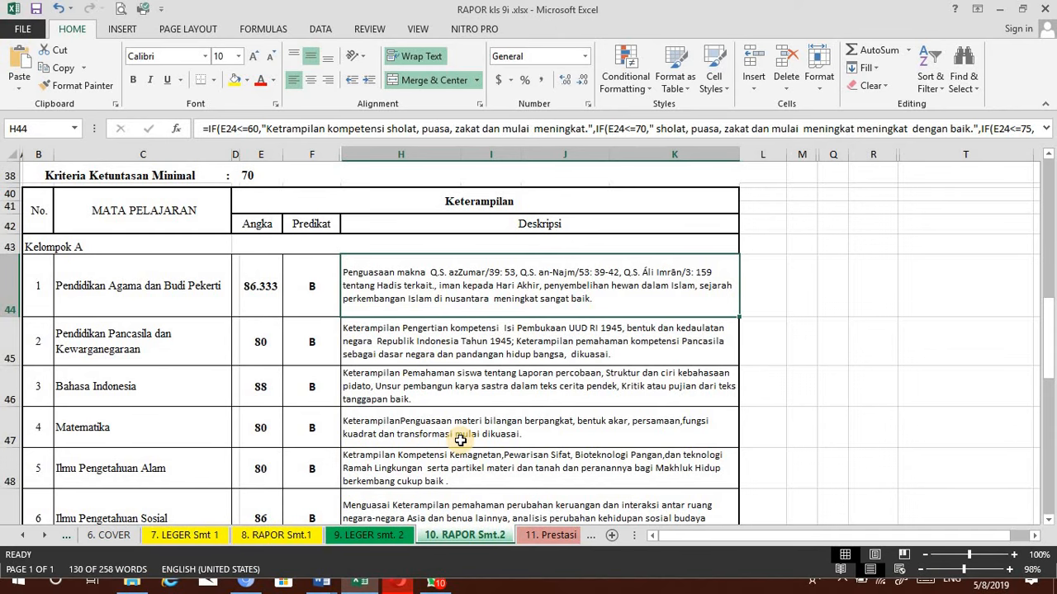
pyautogui.scroll(1, 460, 440)
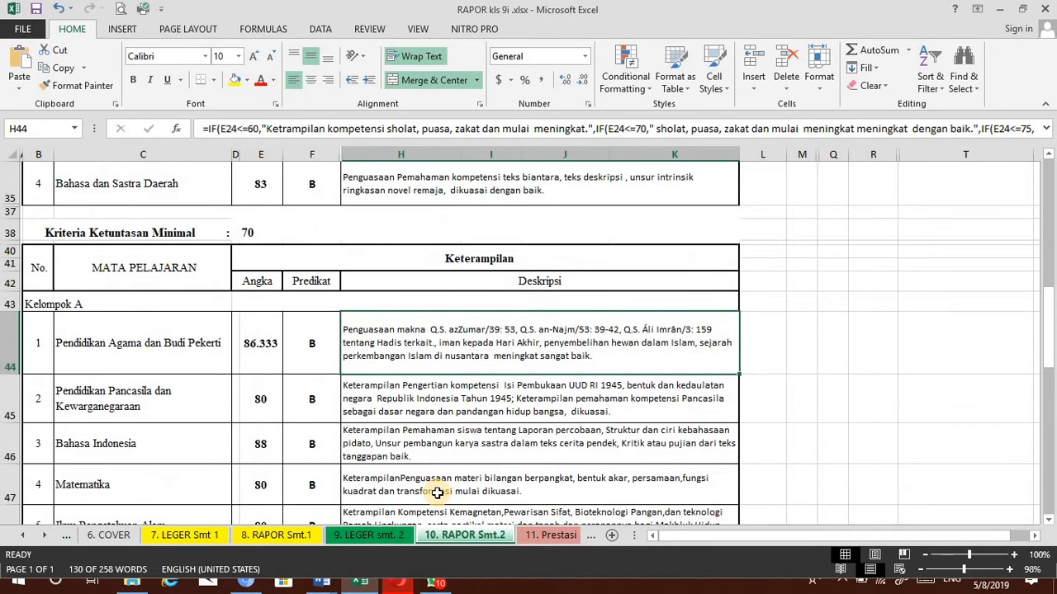